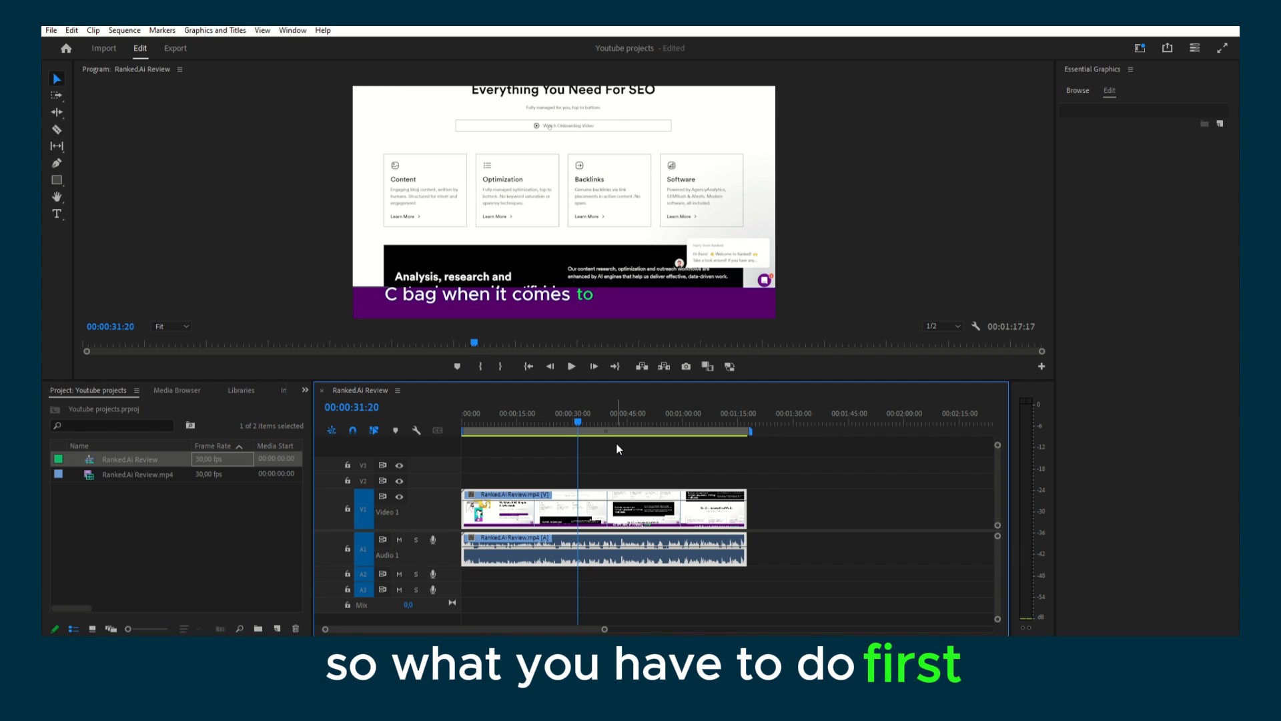
# - Show the Text panel and dismiss the offer to enable auto-transcription for the sequence's clips
pyautogui.press('alt')
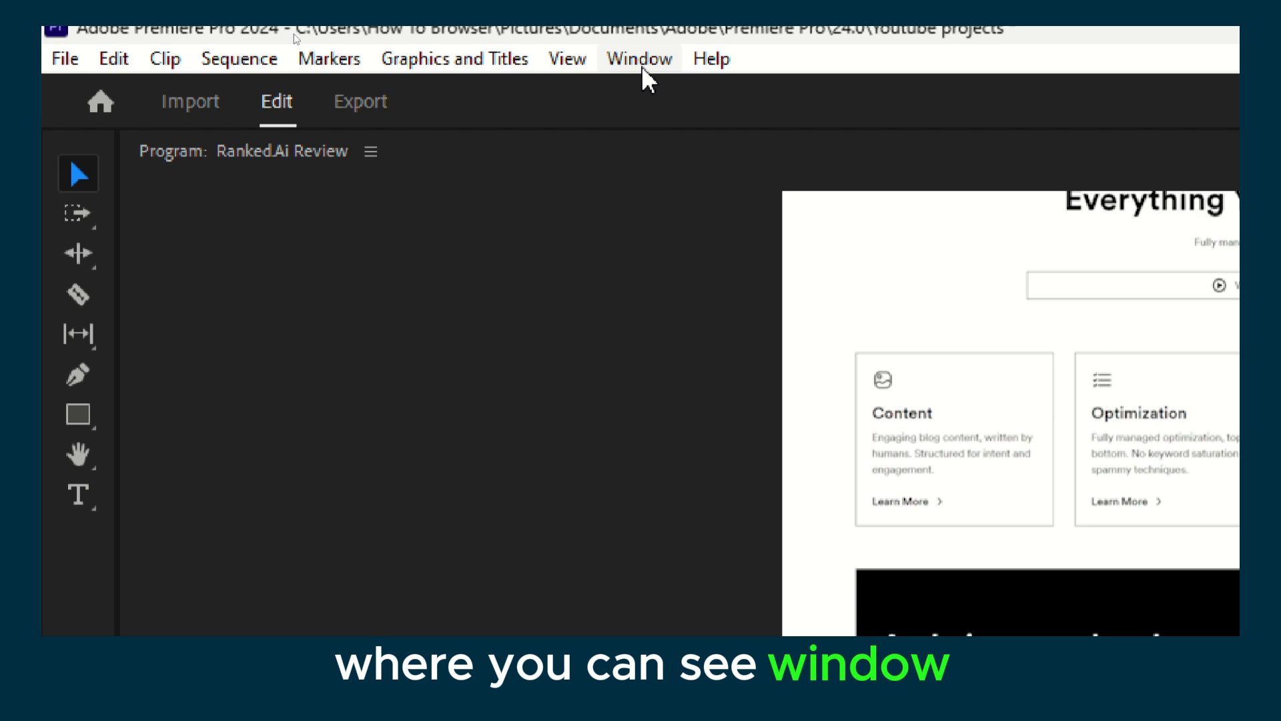
pyautogui.click(642, 65)
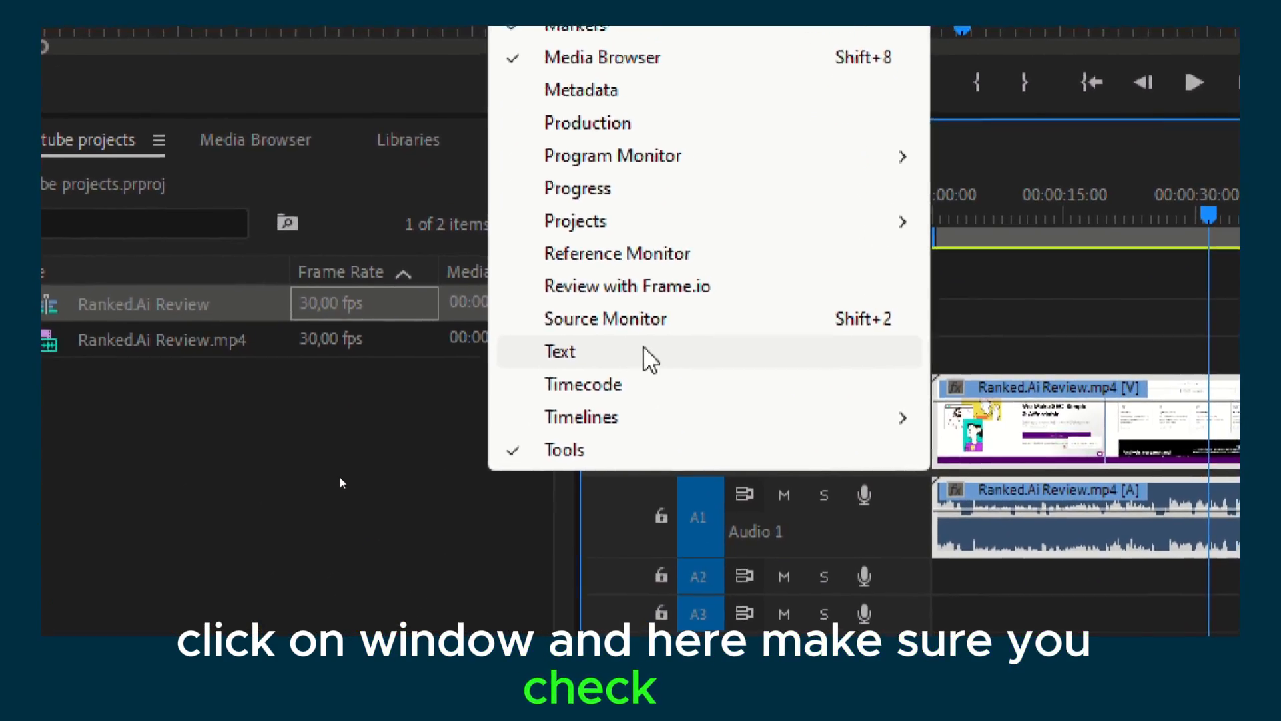
pyautogui.click(644, 351)
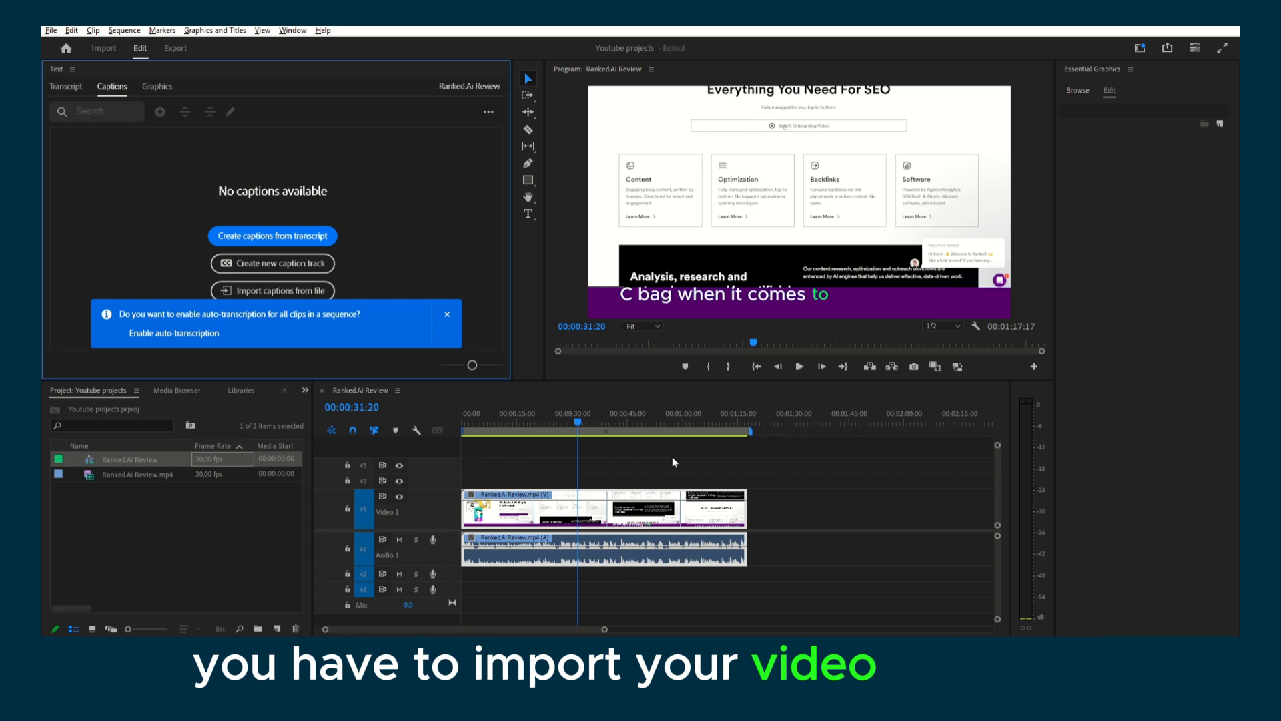
pyautogui.click(447, 315)
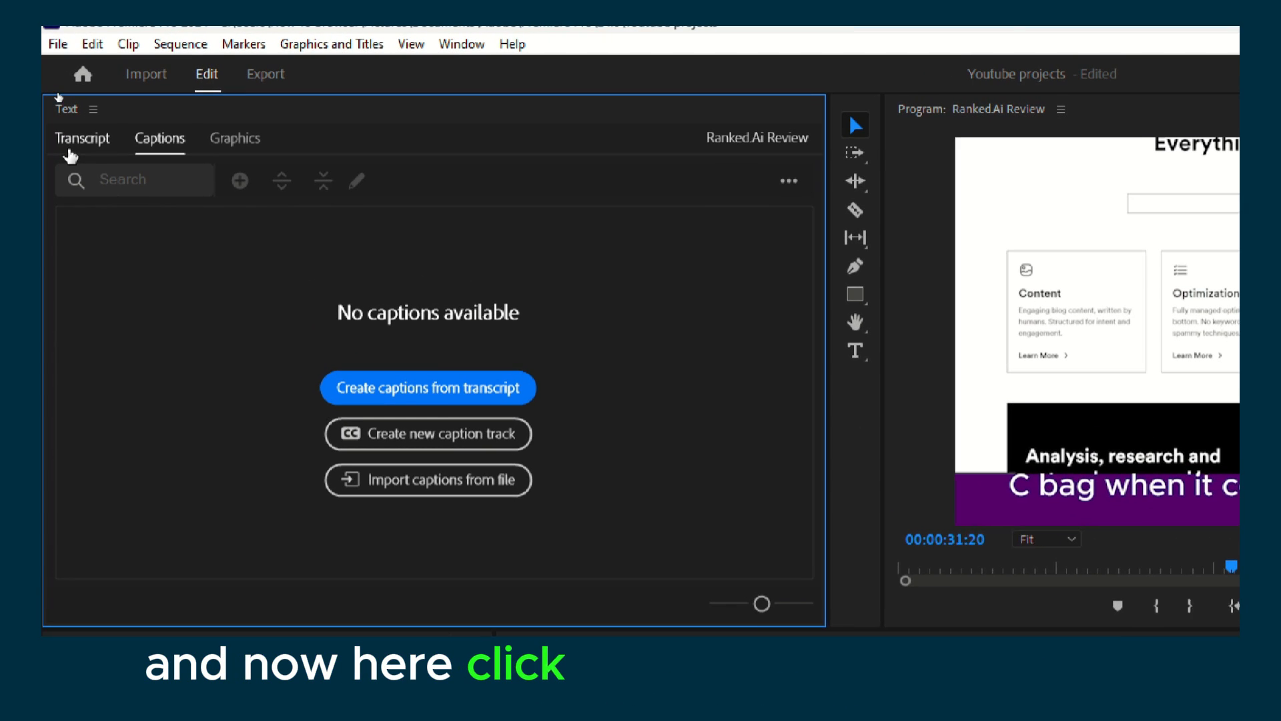
# - Transcribe the Ranked.Ai Review.mp4 source clip and look through its transcript
pyautogui.click(65, 89)
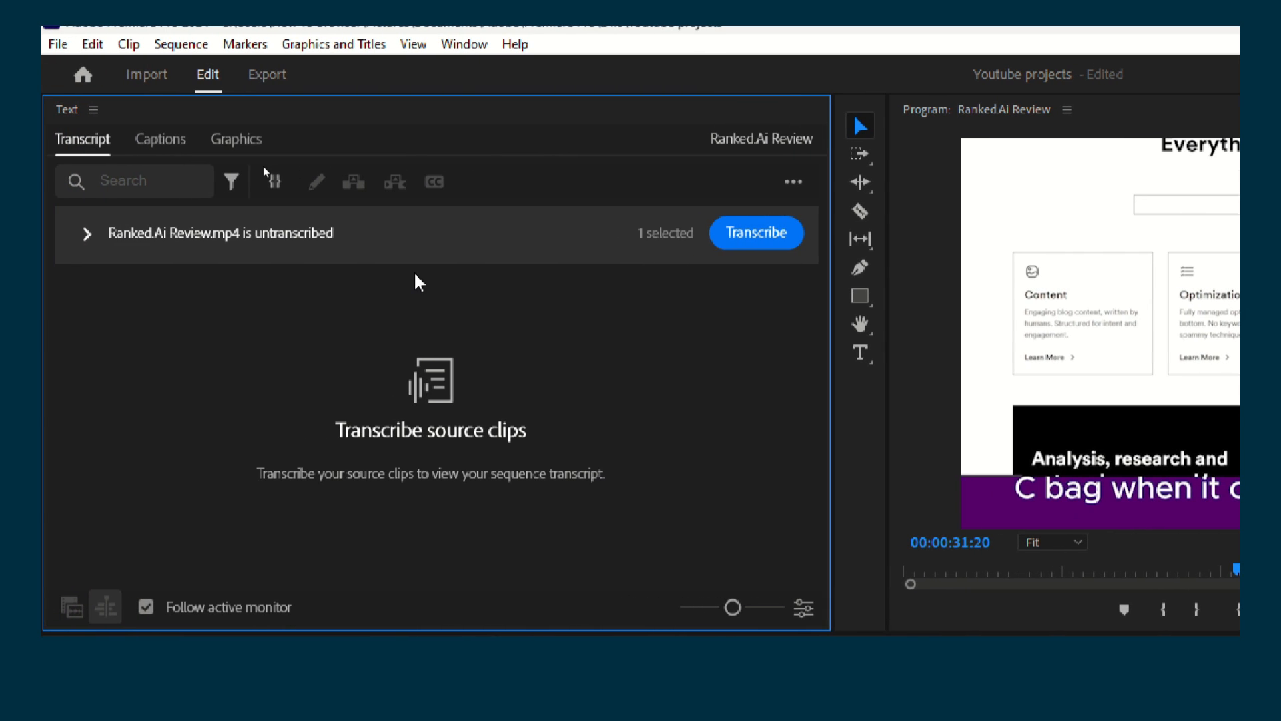
pyautogui.click(764, 242)
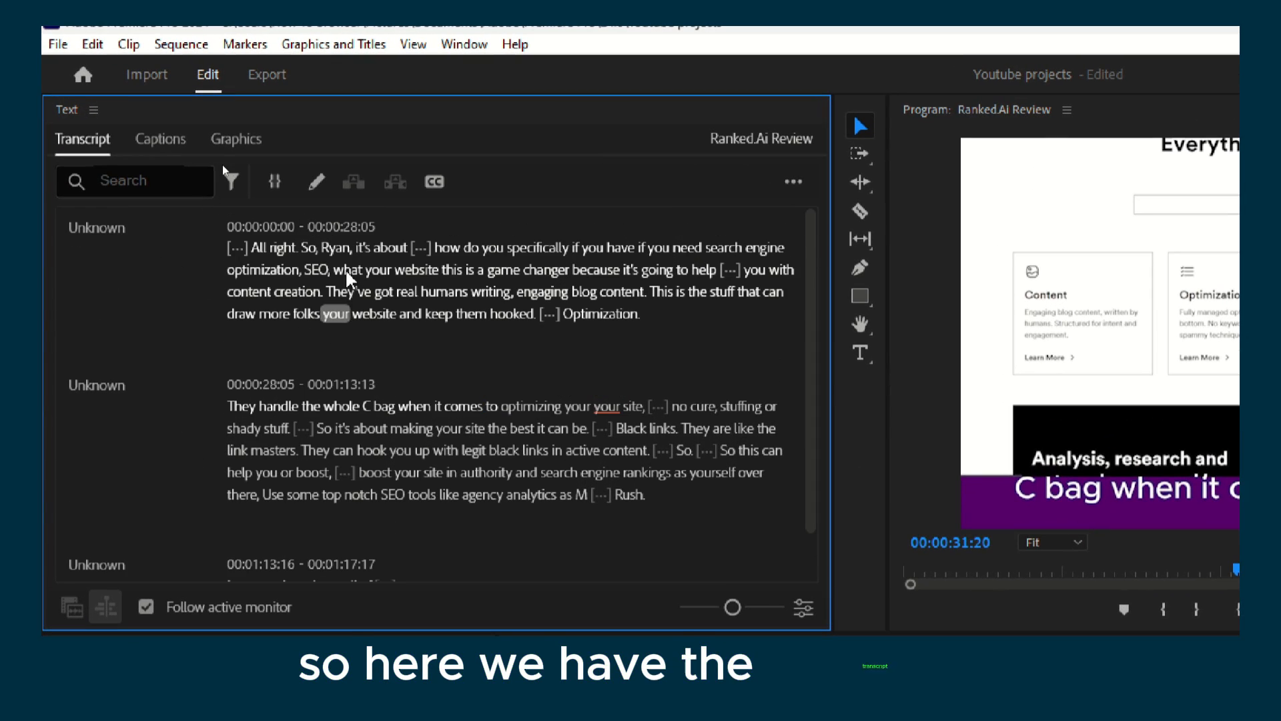
pyautogui.scroll(-1, 359, 318)
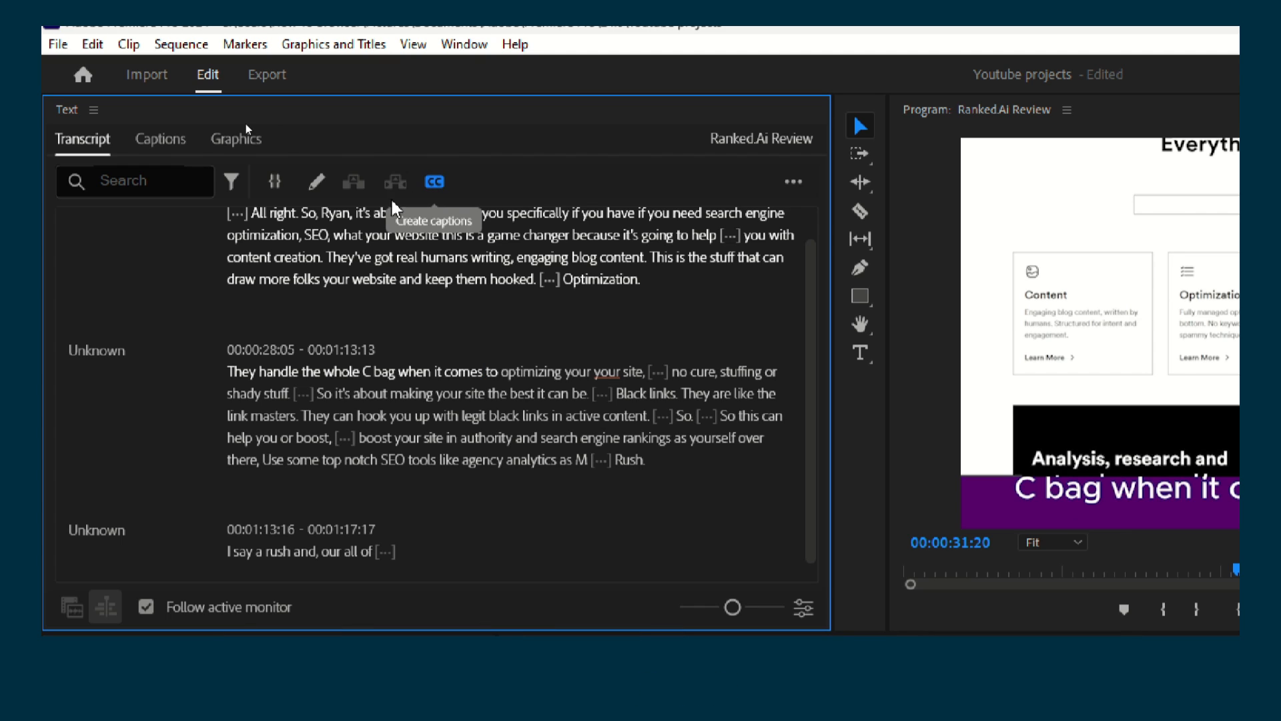
pyautogui.scroll(1, 222, 273)
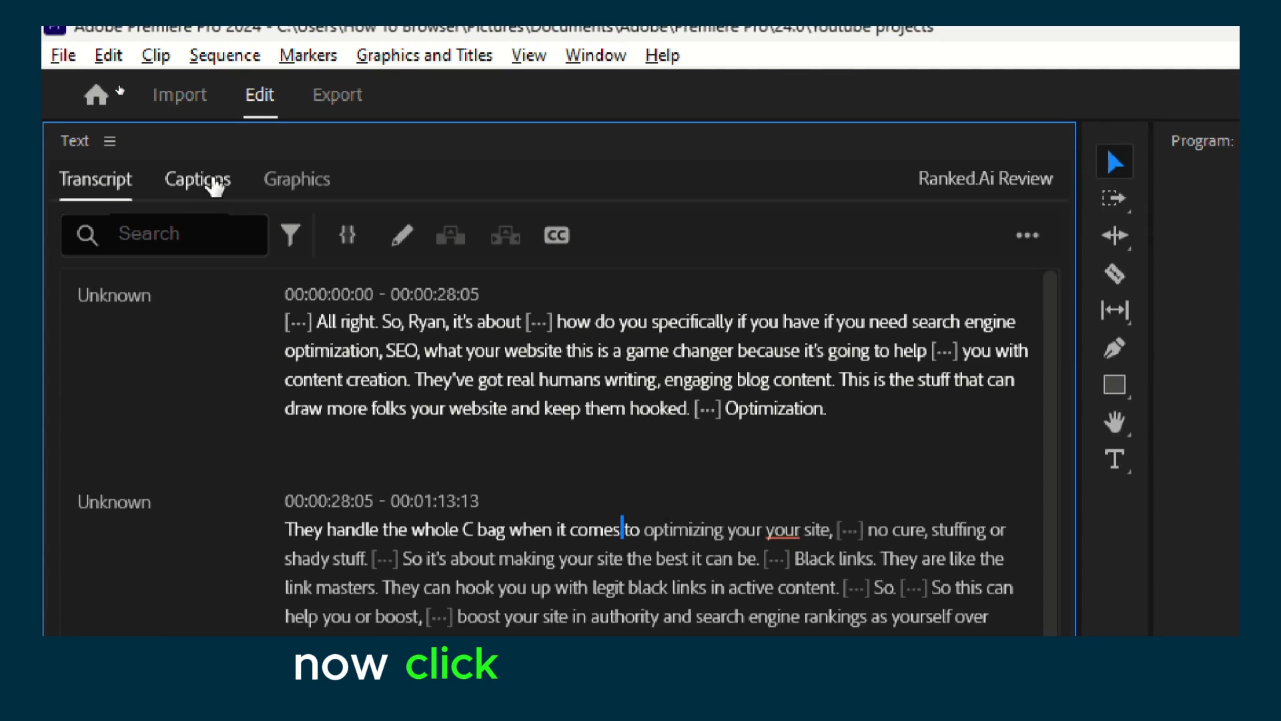
# - Start creating captions from the transcript, keeping the Subtitle default caption preset
pyautogui.click(172, 142)
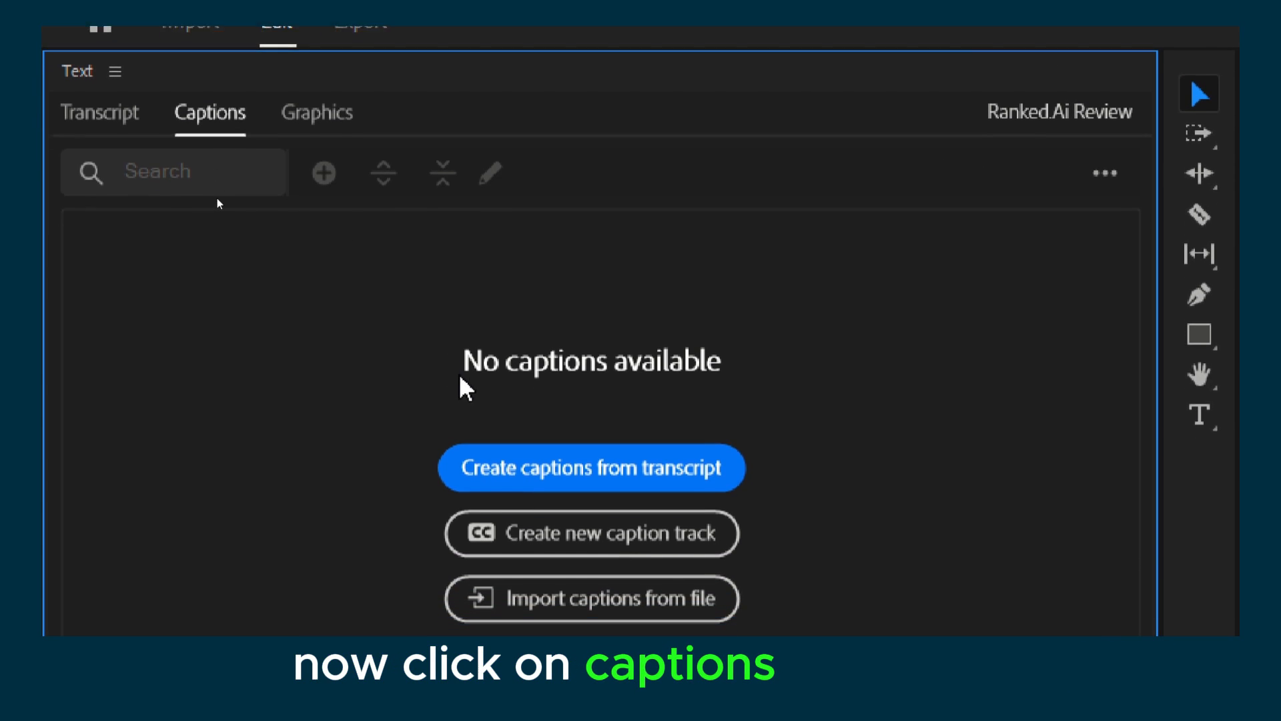
pyautogui.click(115, 197)
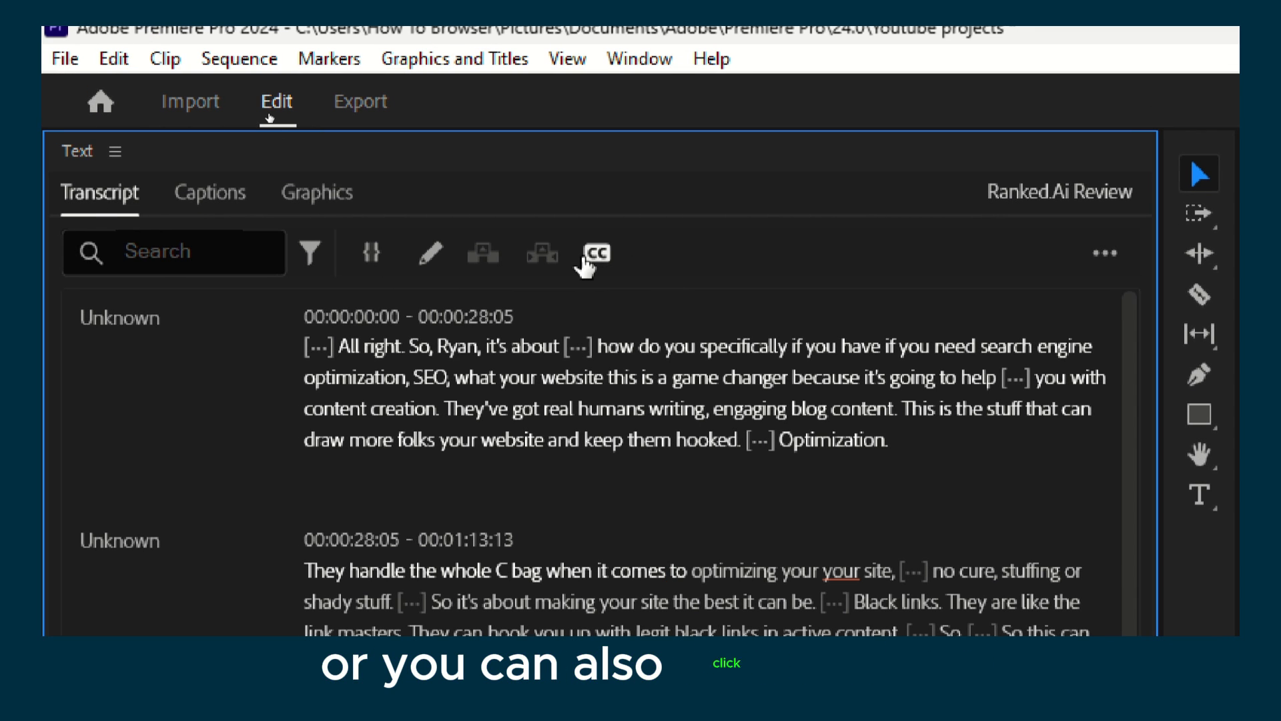
pyautogui.click(590, 254)
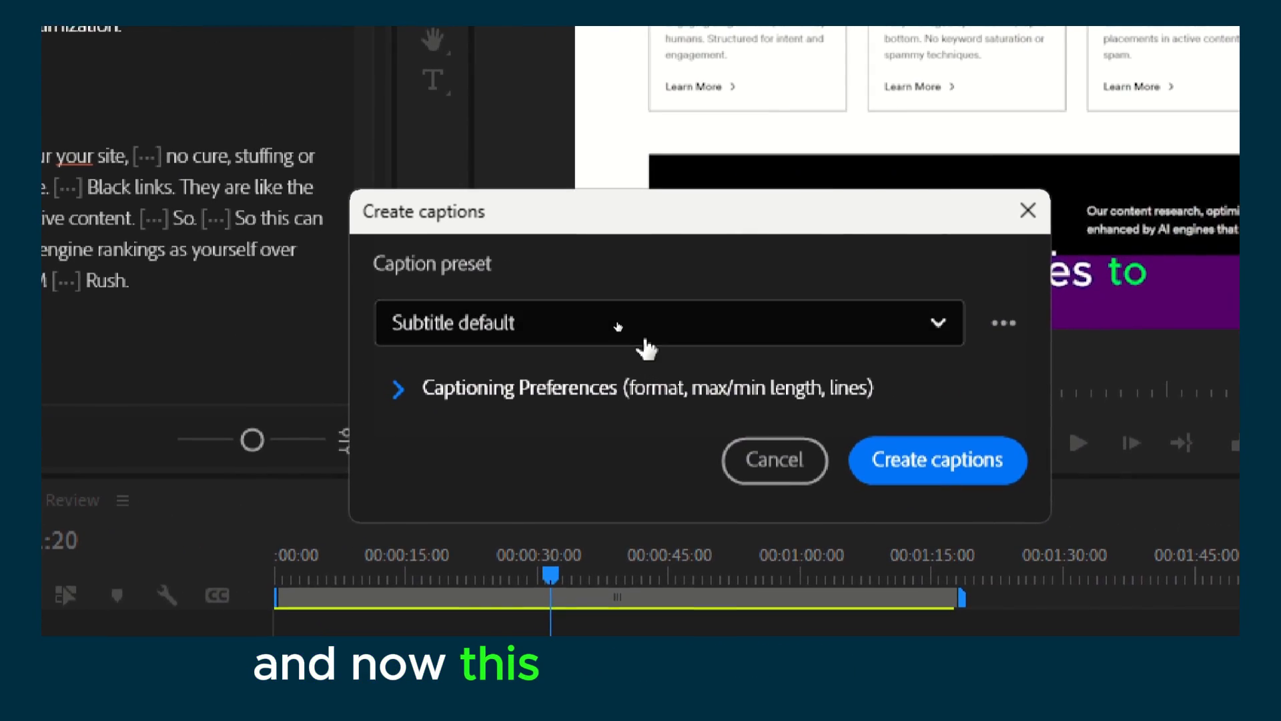
pyautogui.click(644, 337)
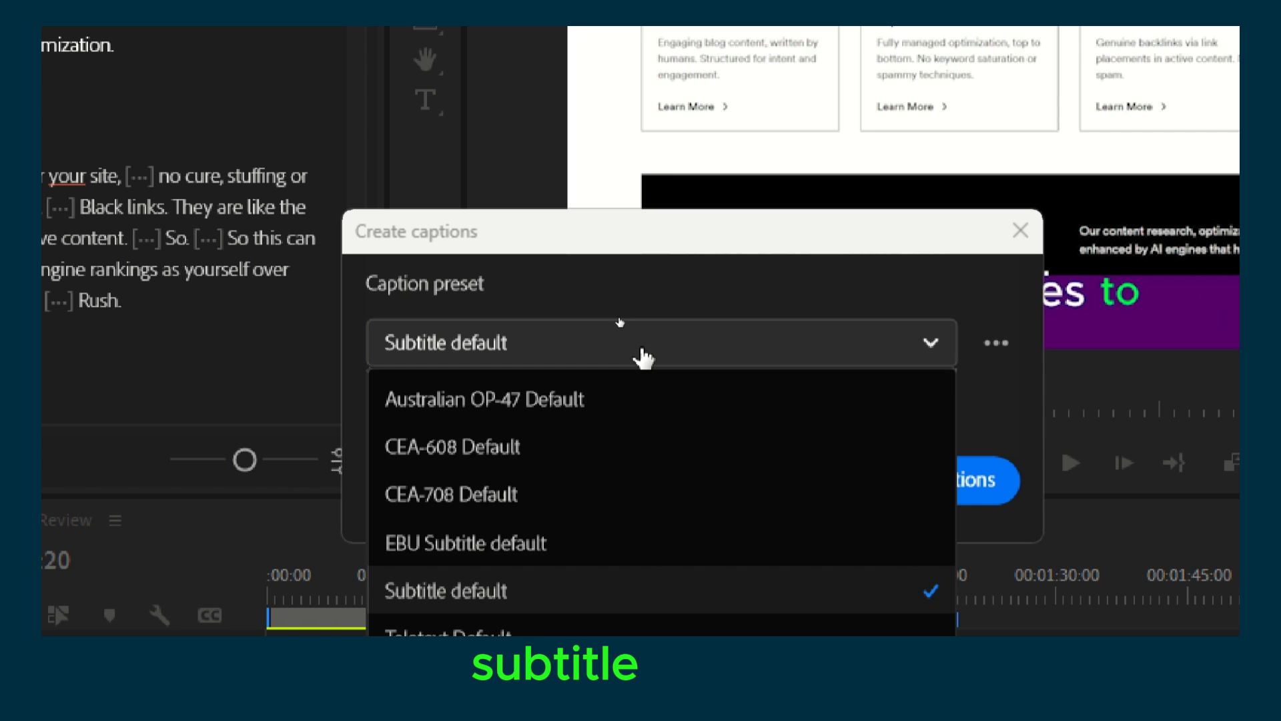
pyautogui.click(644, 359)
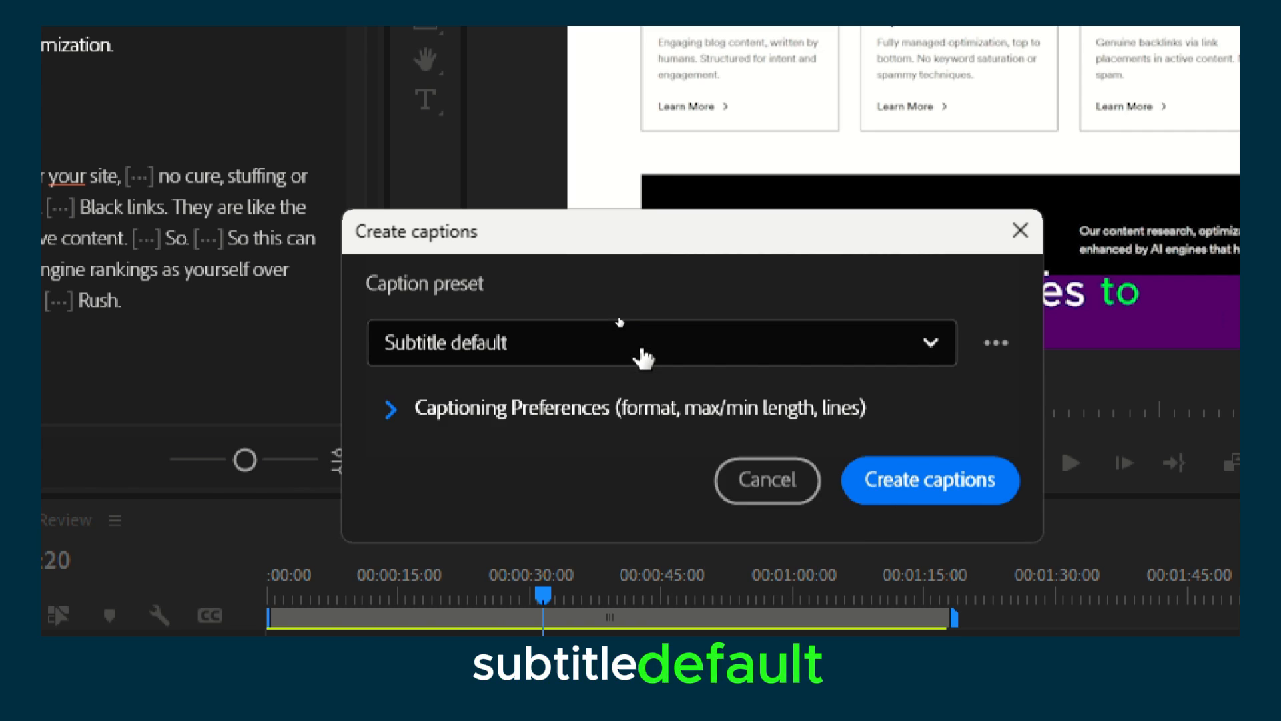
# - Expand the captioning preferences and set the maximum length to 10 characters
pyautogui.click(389, 431)
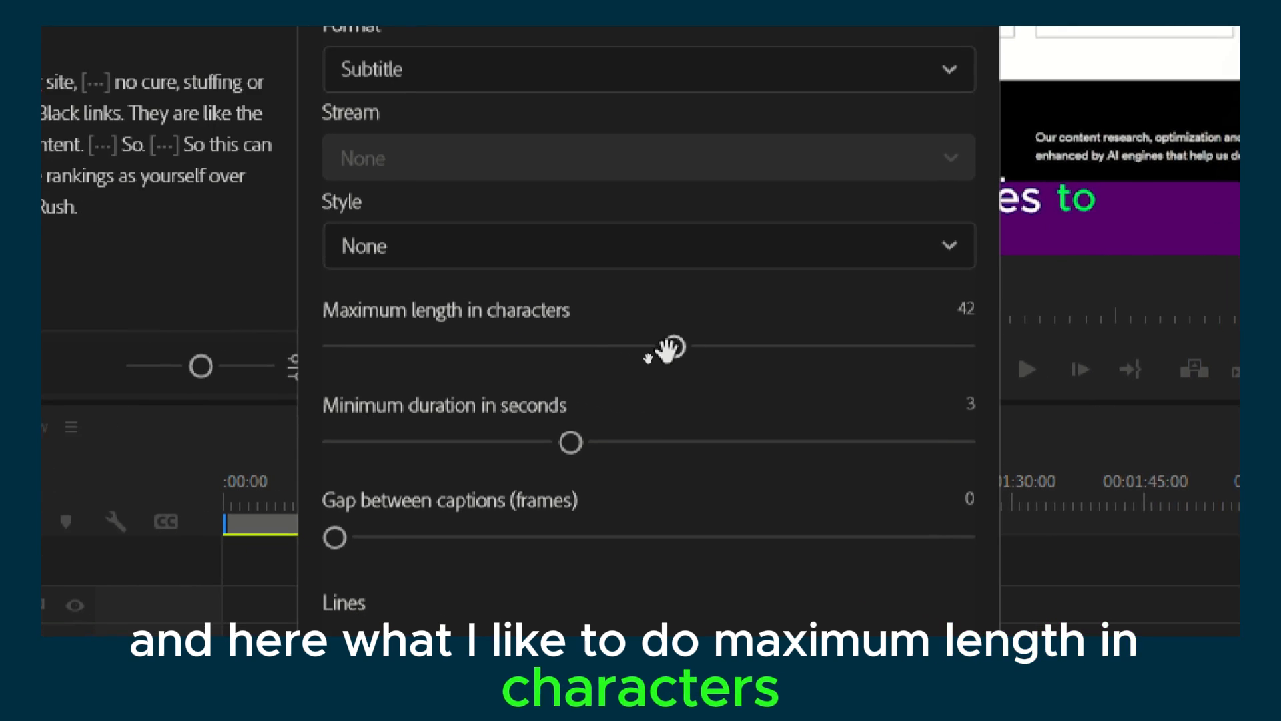
pyautogui.moveTo(667, 348); pyautogui.dragTo(631, 351)
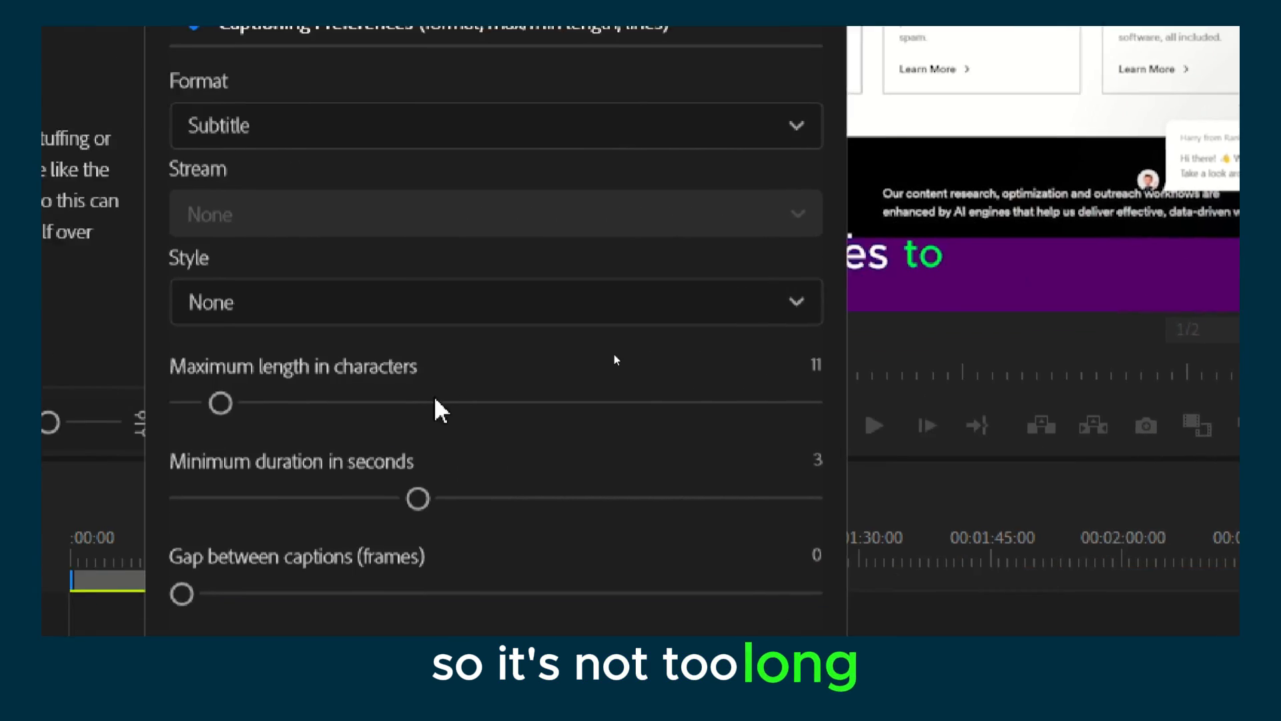
pyautogui.moveTo(637, 342); pyautogui.dragTo(652, 337)
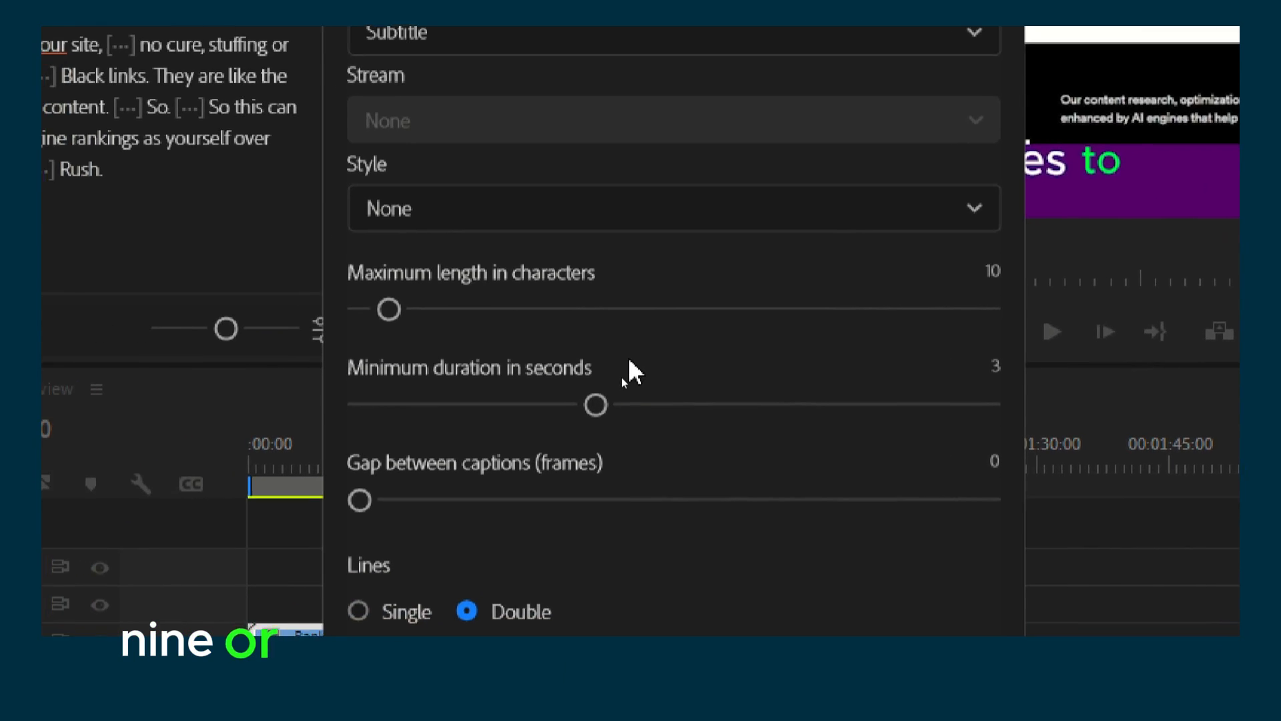
# - Set the minimum caption duration to 1.2 seconds with single lines, and create the captions
pyautogui.moveTo(596, 404); pyautogui.dragTo(922, 404)
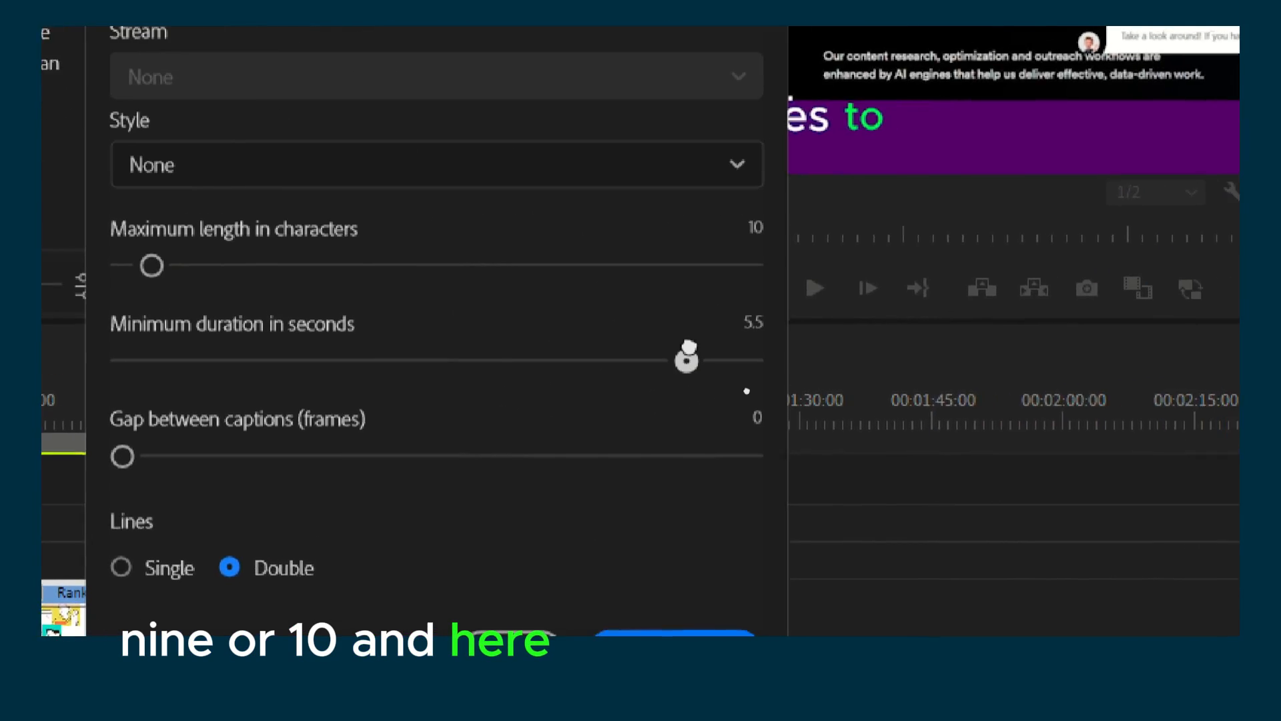
pyautogui.moveTo(688, 360); pyautogui.dragTo(133, 360)
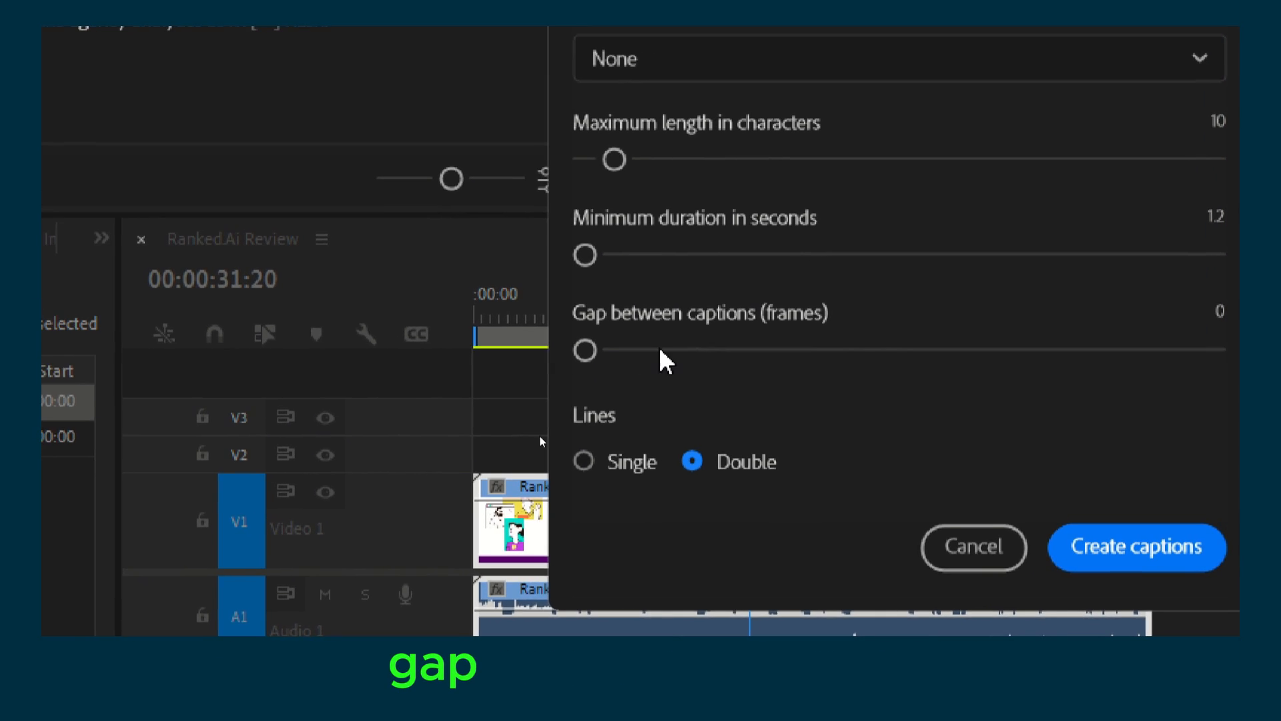
pyautogui.click(584, 460)
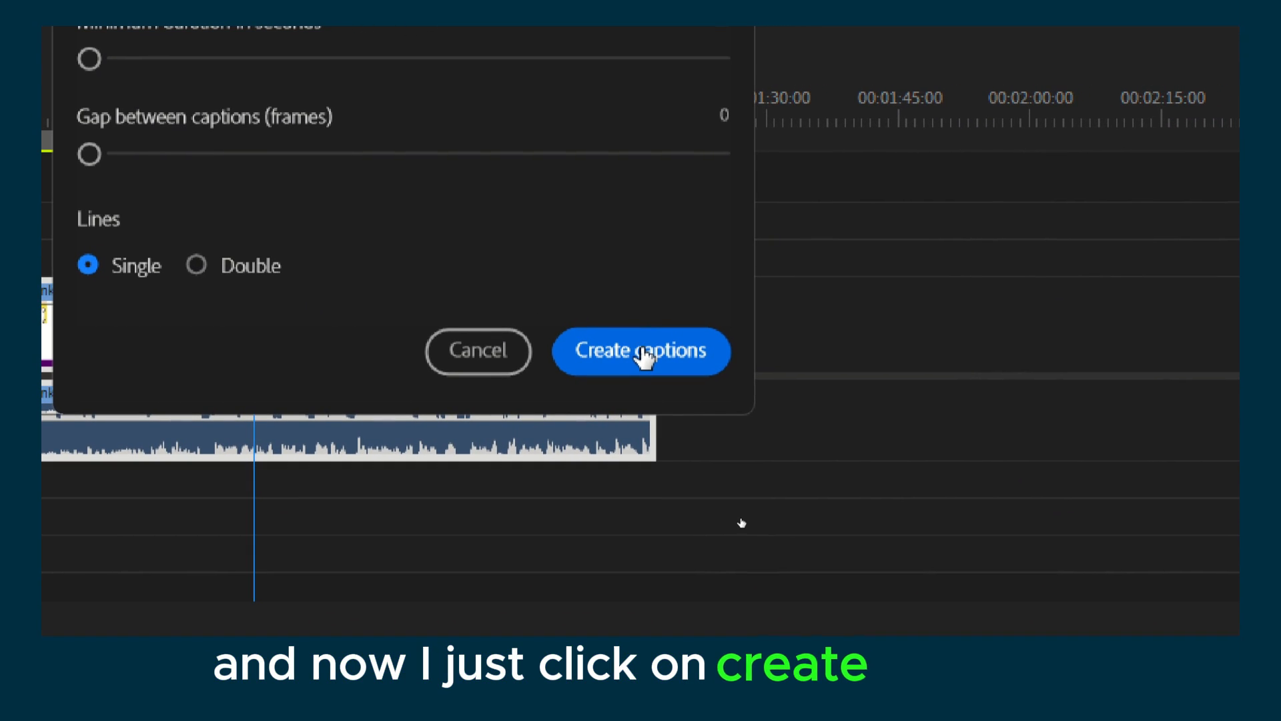
pyautogui.click(645, 354)
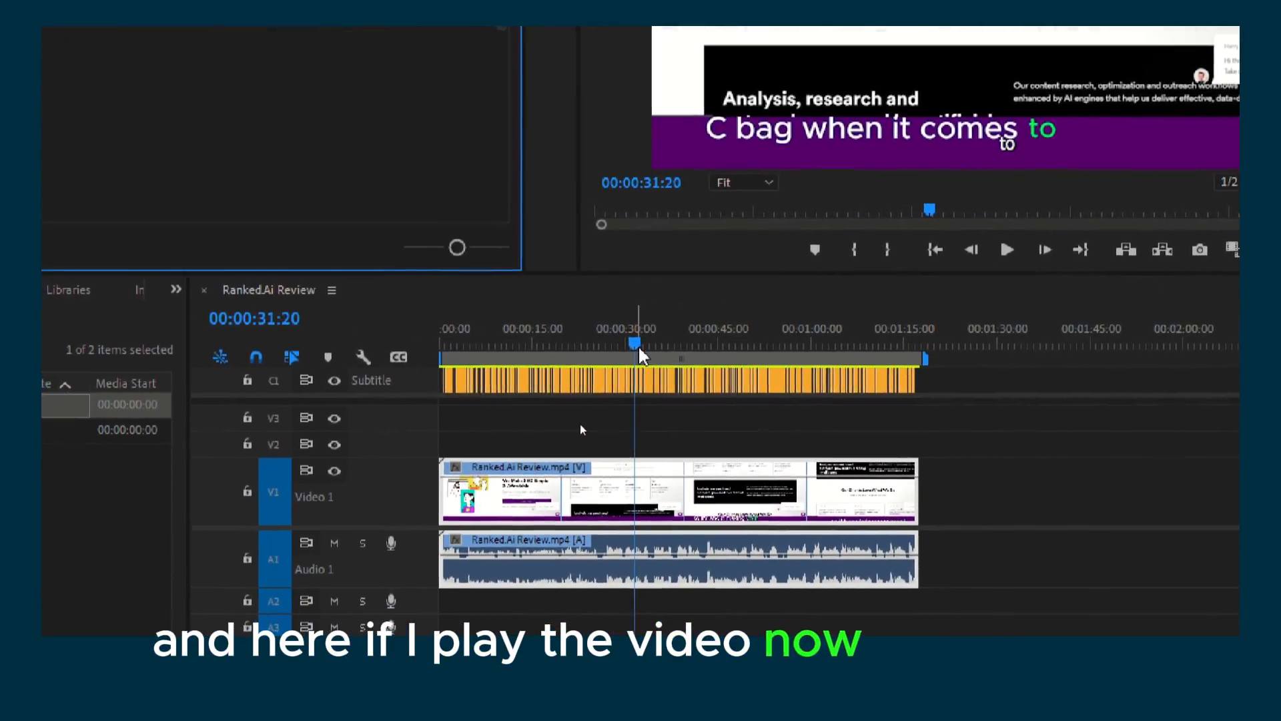
# - Play the first seconds of the sequence from its start to check the new captions
pyautogui.moveTo(639, 347); pyautogui.dragTo(409, 345)
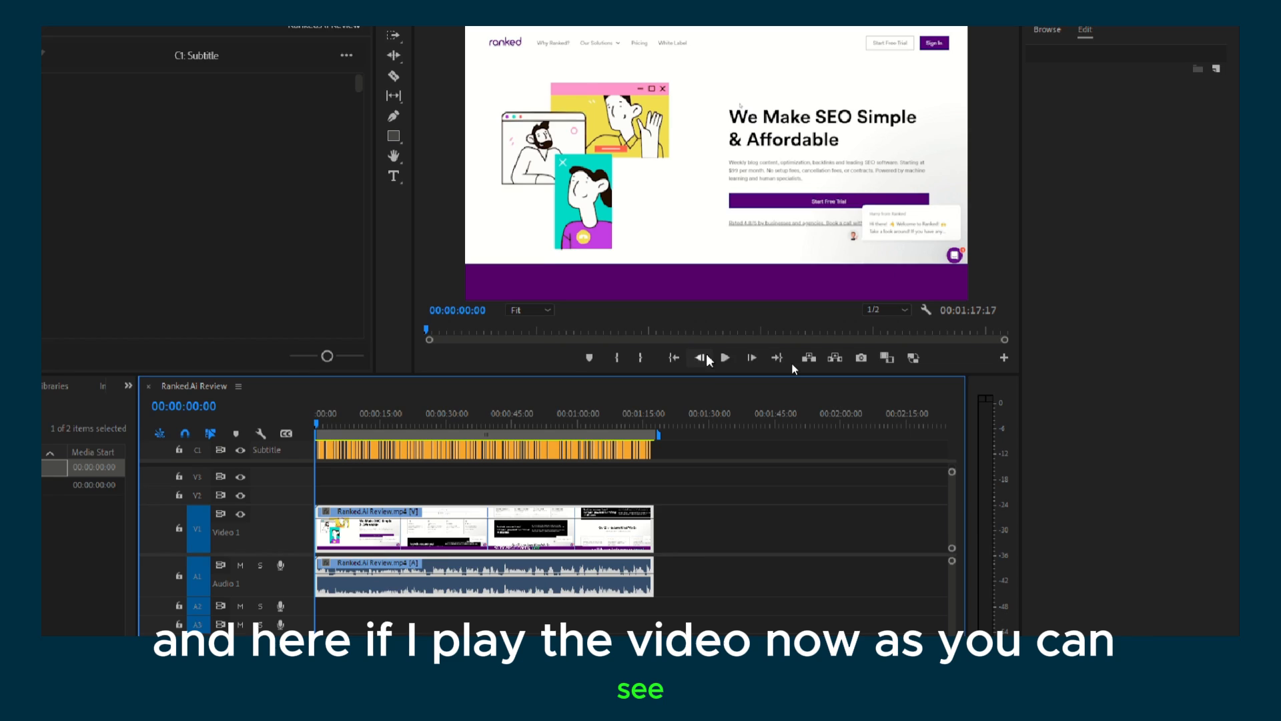
pyautogui.click(724, 358)
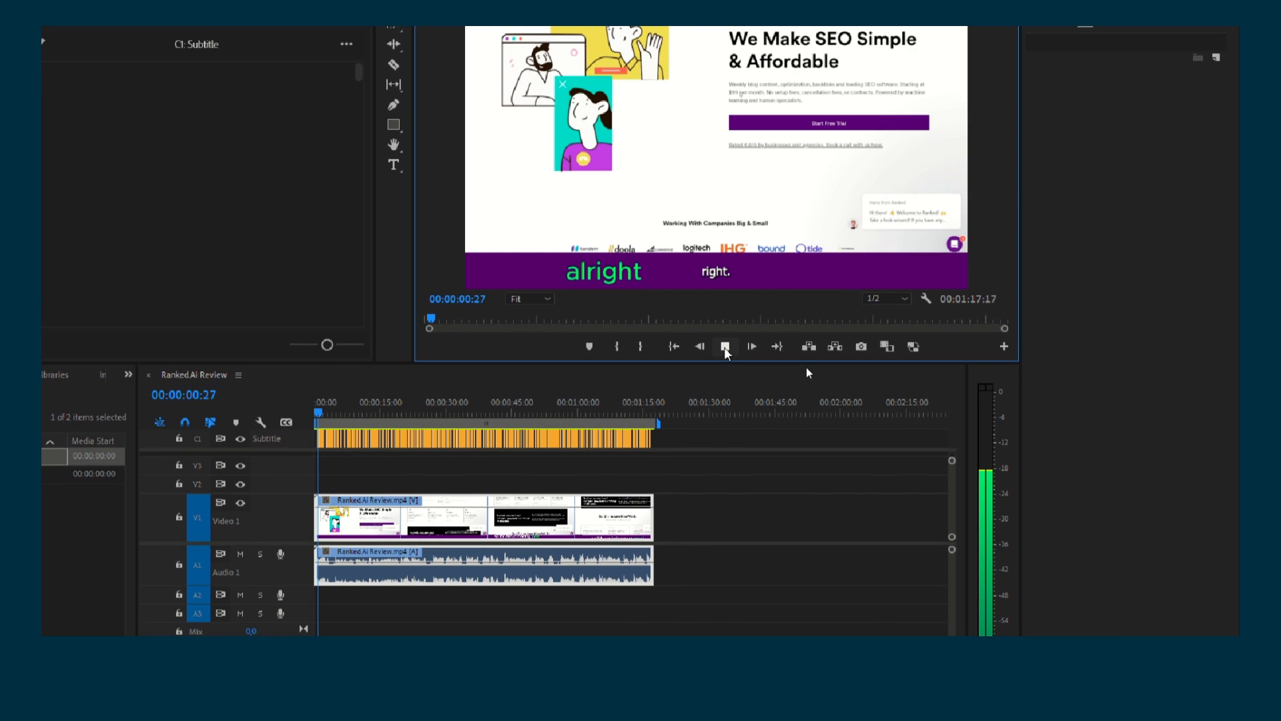
pyautogui.click(725, 347)
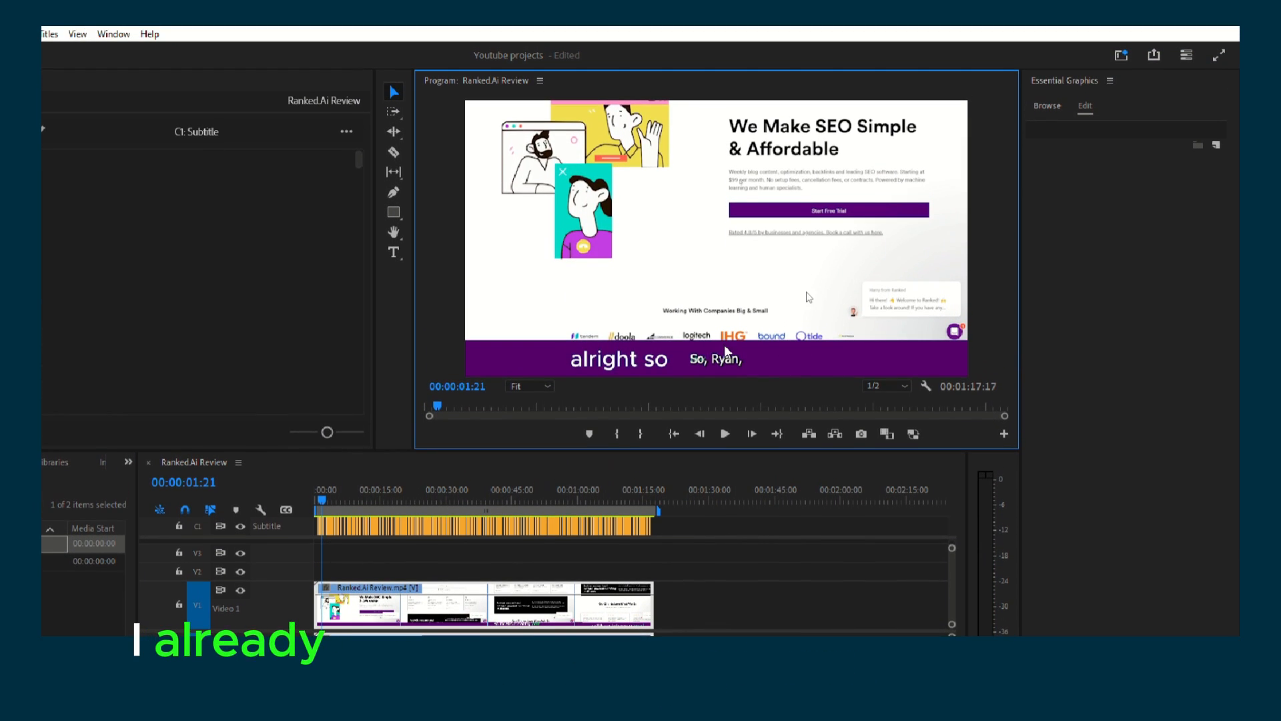
# - Enlarge the video clip in the frame and shift it up so the new captions sit on black
pyautogui.click(604, 604)
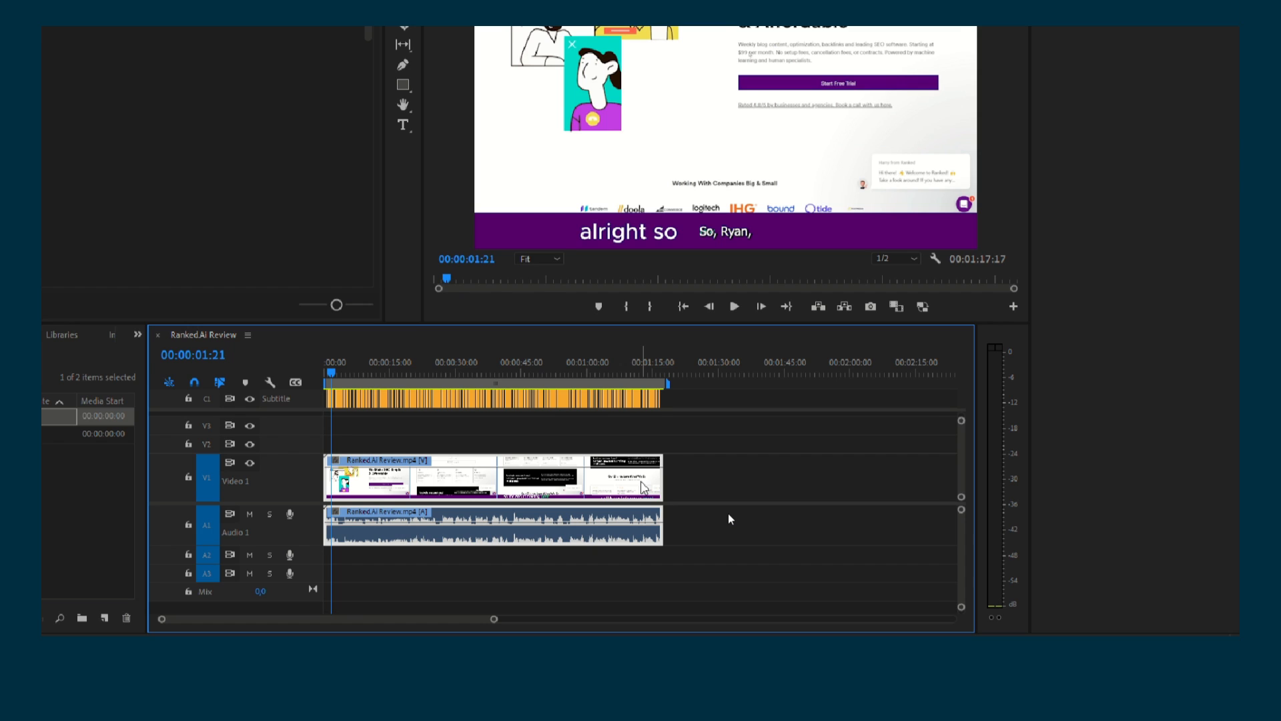
pyautogui.click(843, 139)
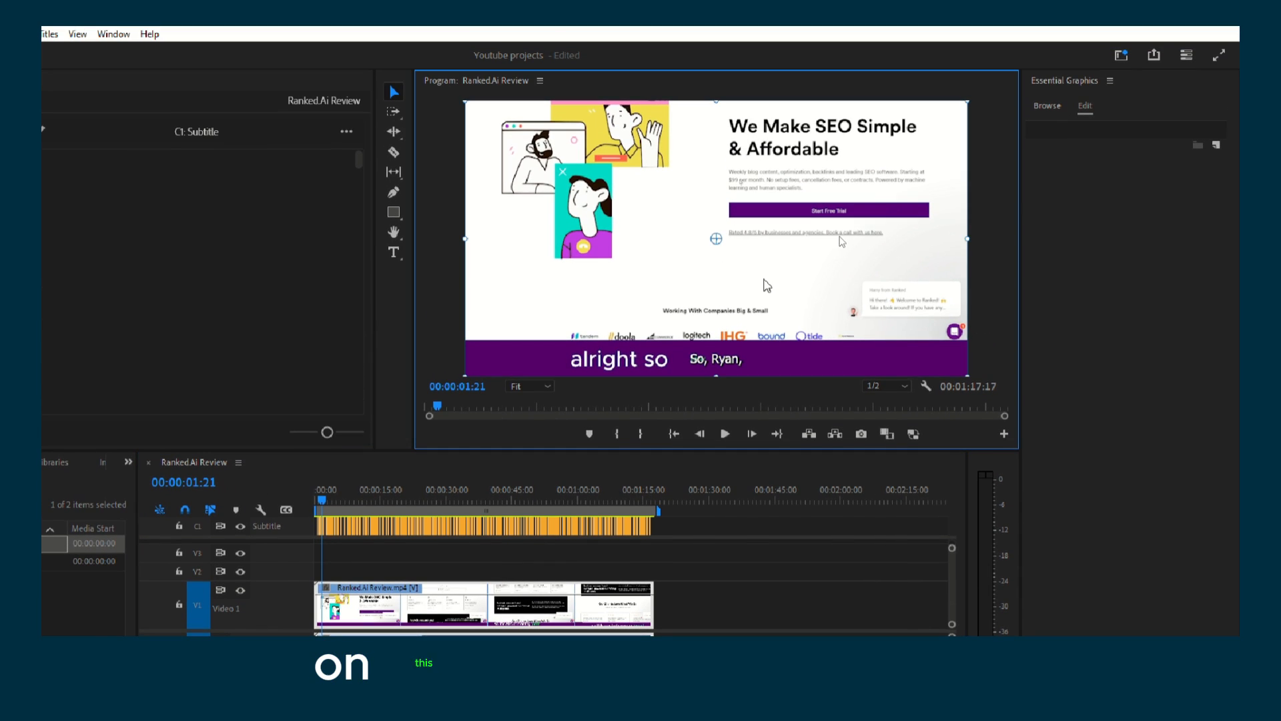
pyautogui.moveTo(744, 259); pyautogui.dragTo(846, 268)
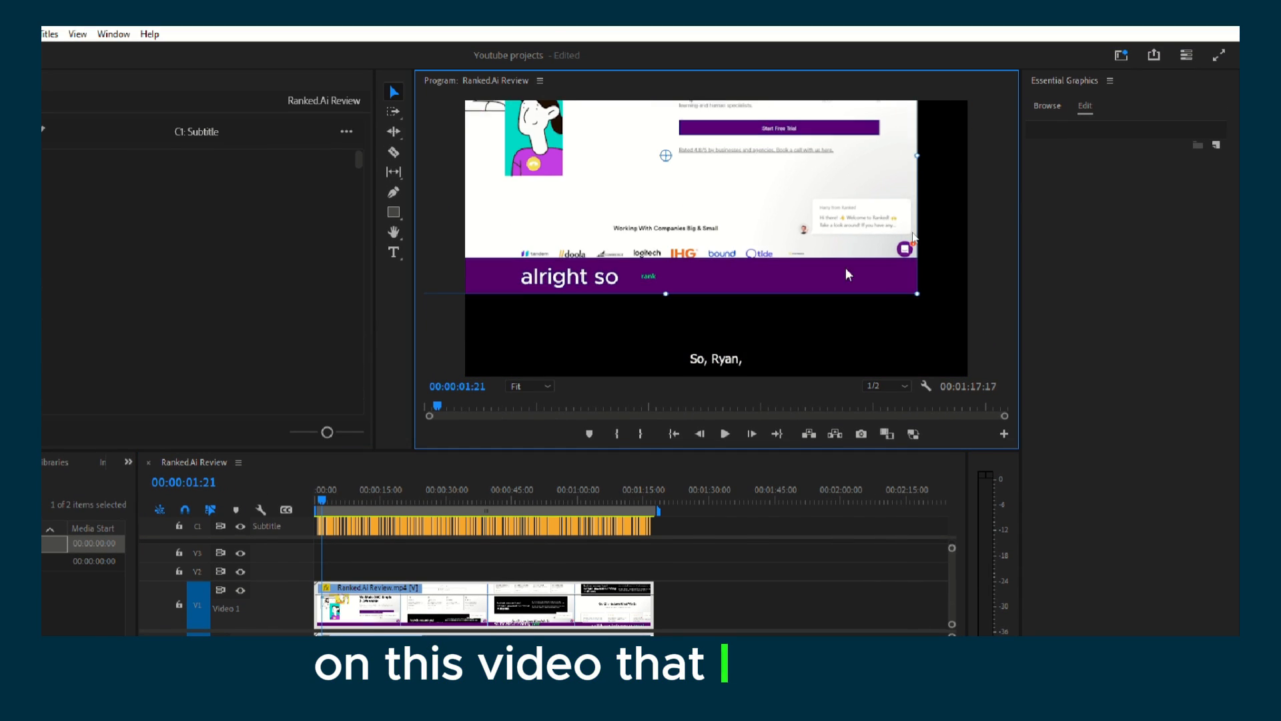
pyautogui.moveTo(916, 294); pyautogui.dragTo(1235, 469)
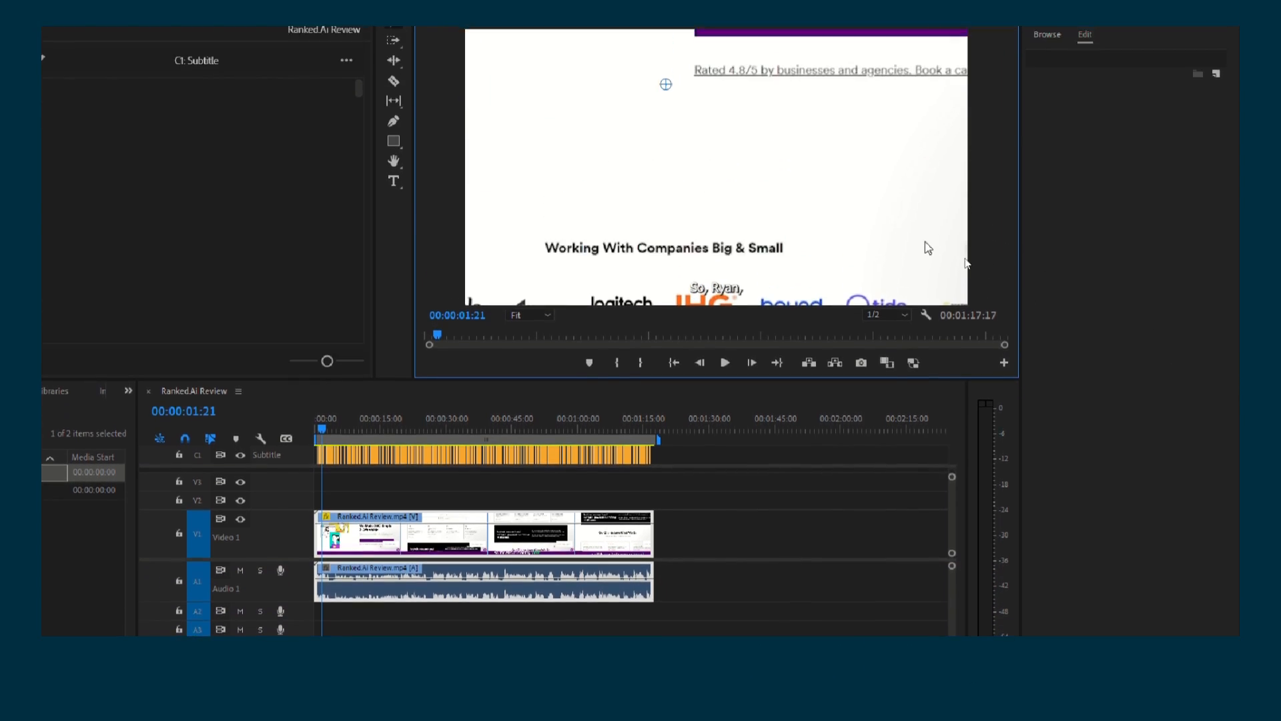
pyautogui.moveTo(807, 182); pyautogui.dragTo(610, 0)
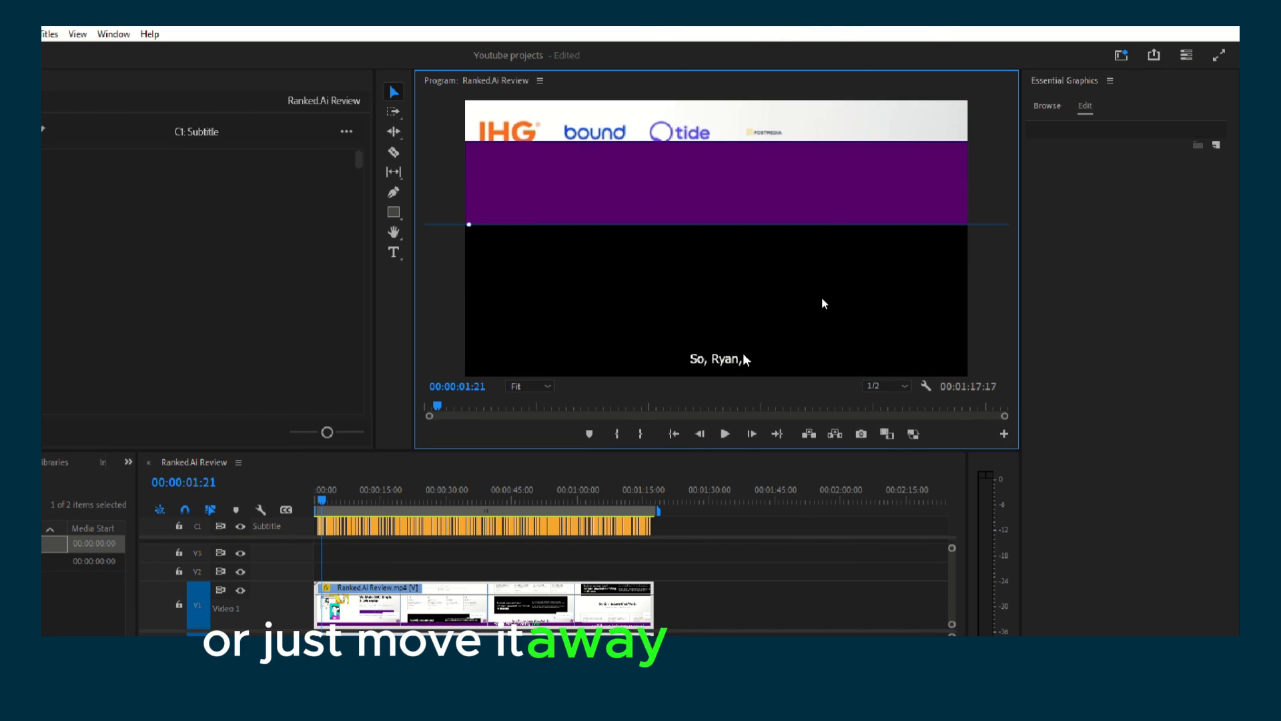
# - Play a short stretch to check the captions, and shift the enlarged video sideways towards the frame's centre
pyautogui.click(726, 434)
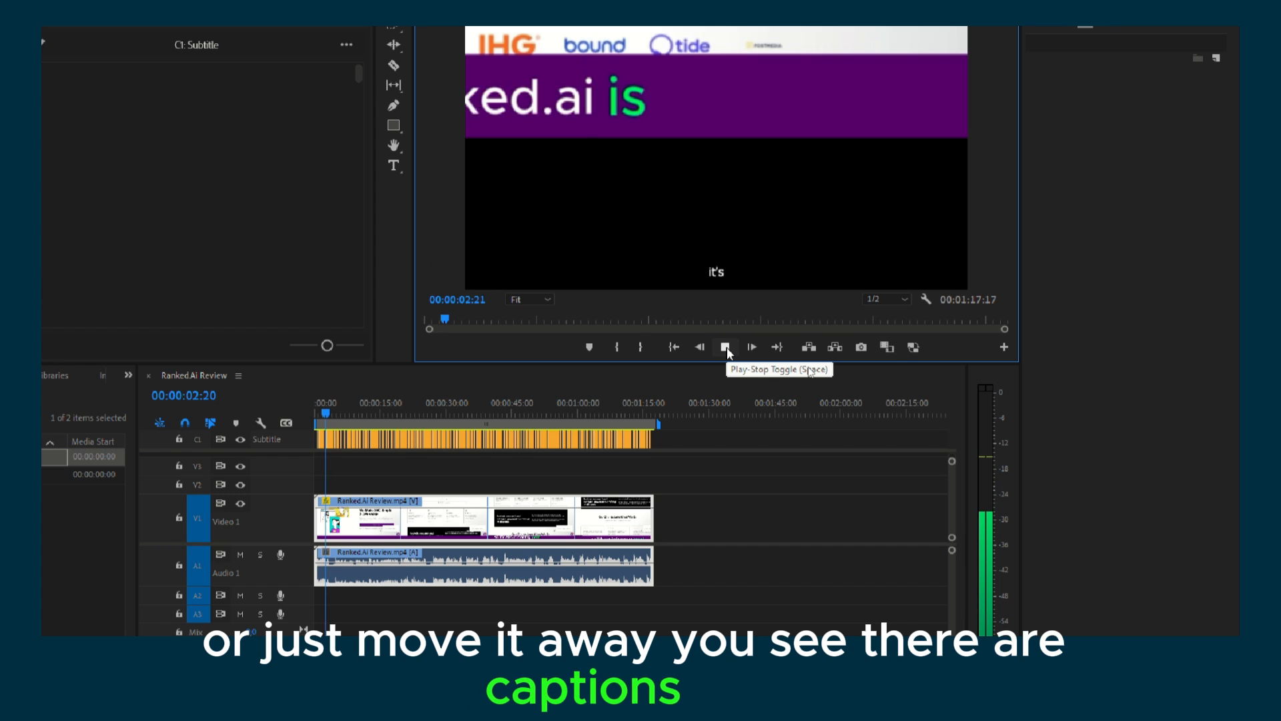
pyautogui.click(726, 346)
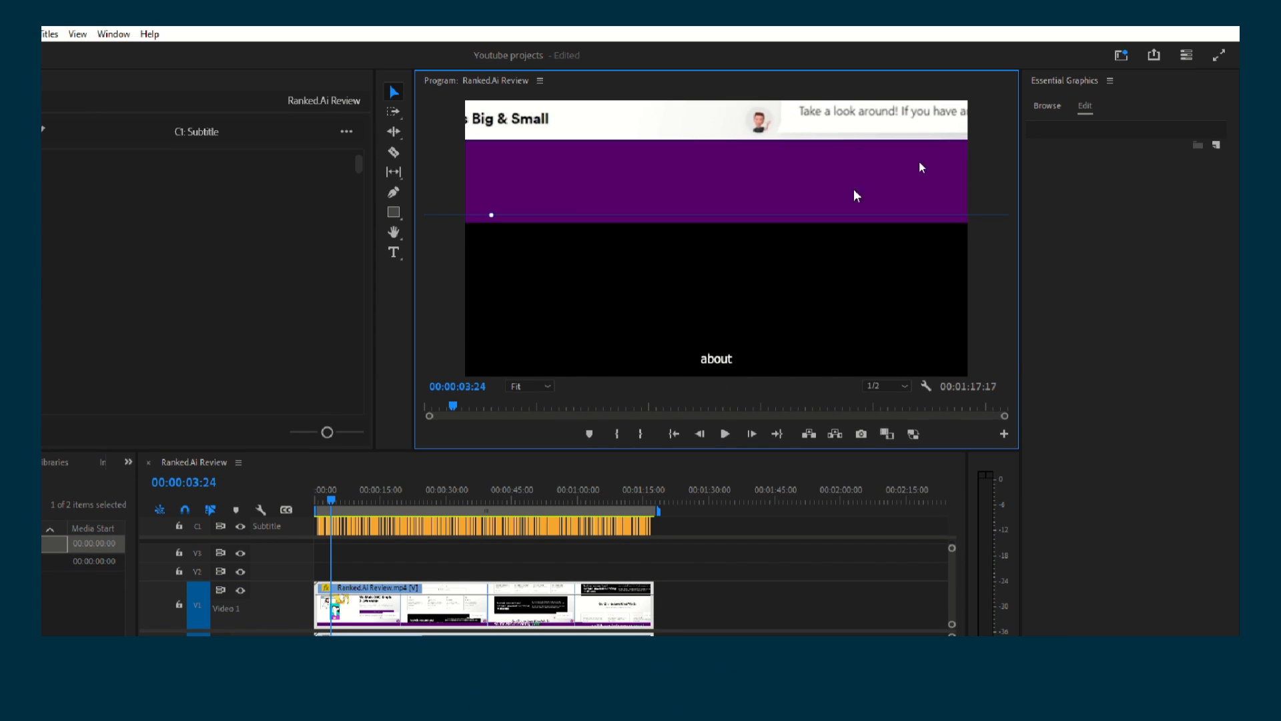
pyautogui.moveTo(854, 191); pyautogui.dragTo(1031, 245)
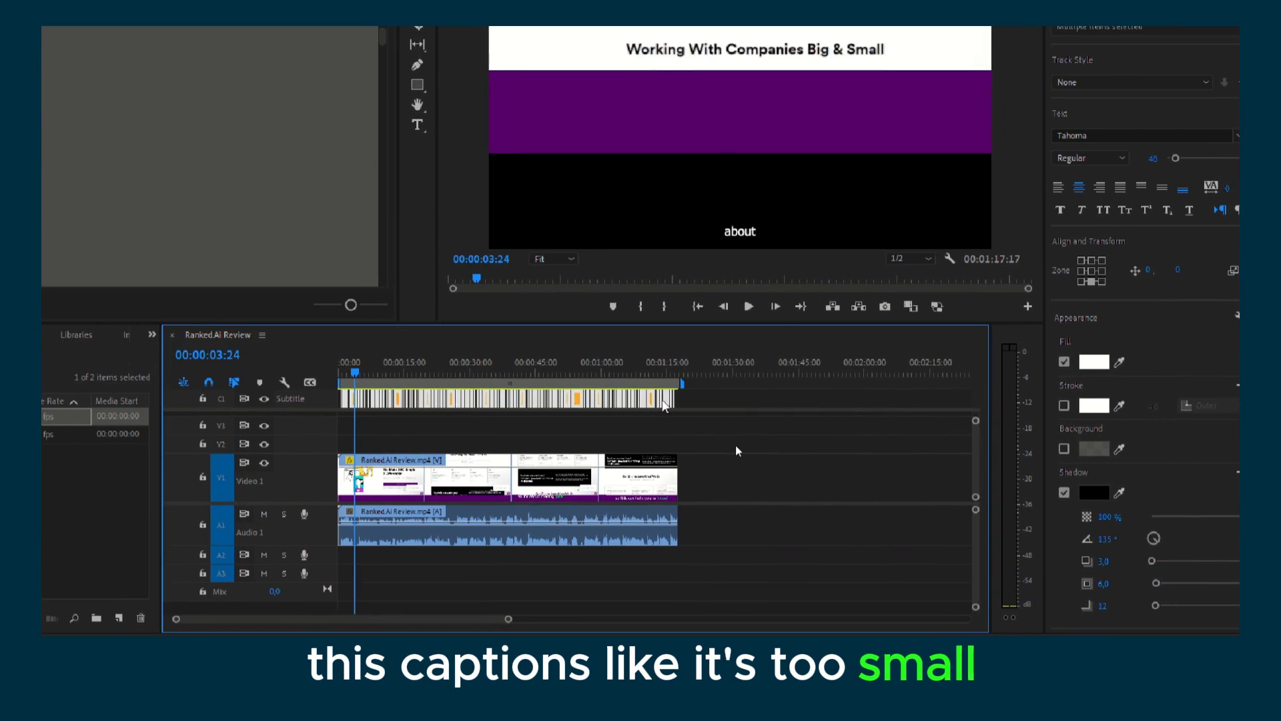
# - Select all the caption clips on the C1 Subtitle track
pyautogui.moveTo(678, 484); pyautogui.dragTo(478, 484)
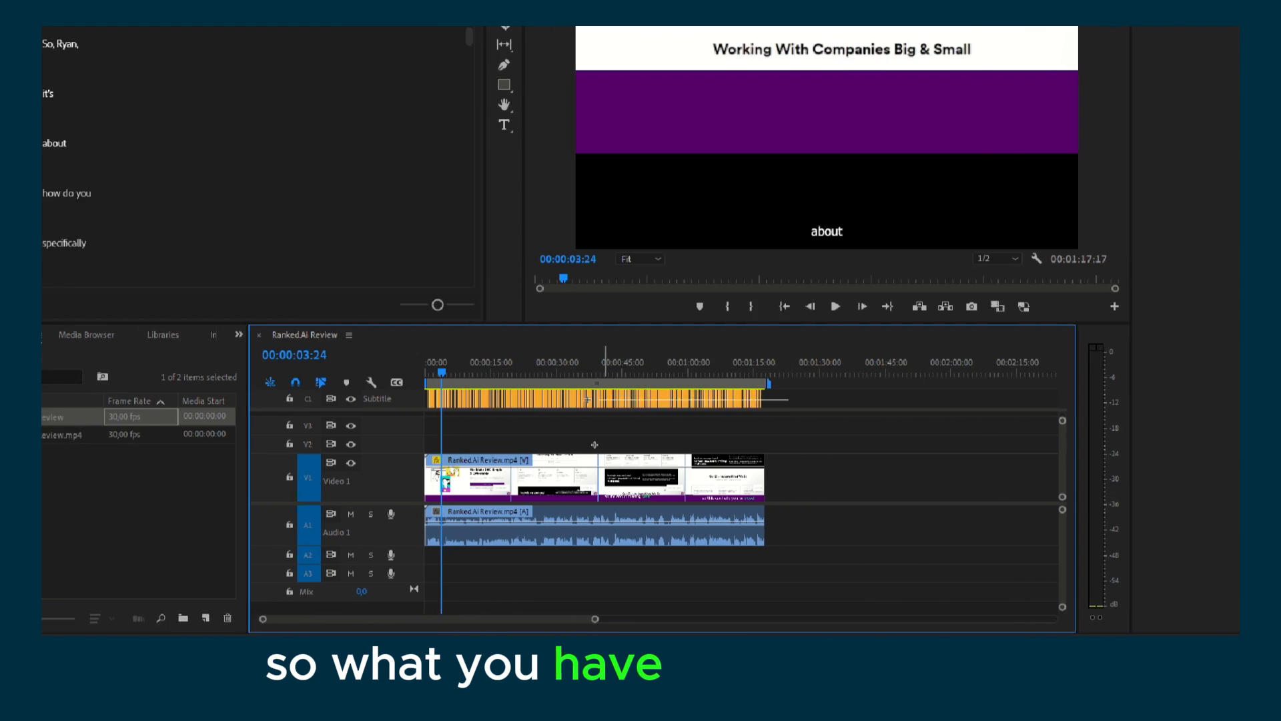
pyautogui.moveTo(588, 400); pyautogui.dragTo(437, 407)
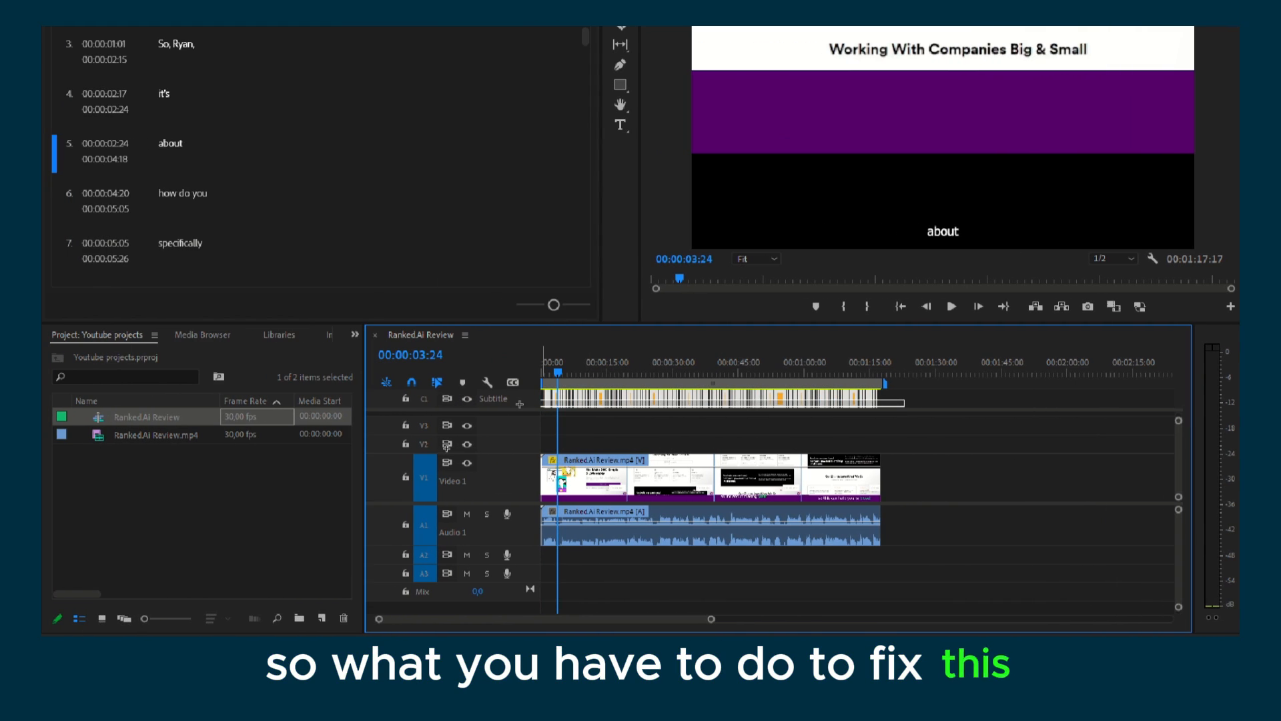
pyautogui.moveTo(520, 404); pyautogui.dragTo(446, 448)
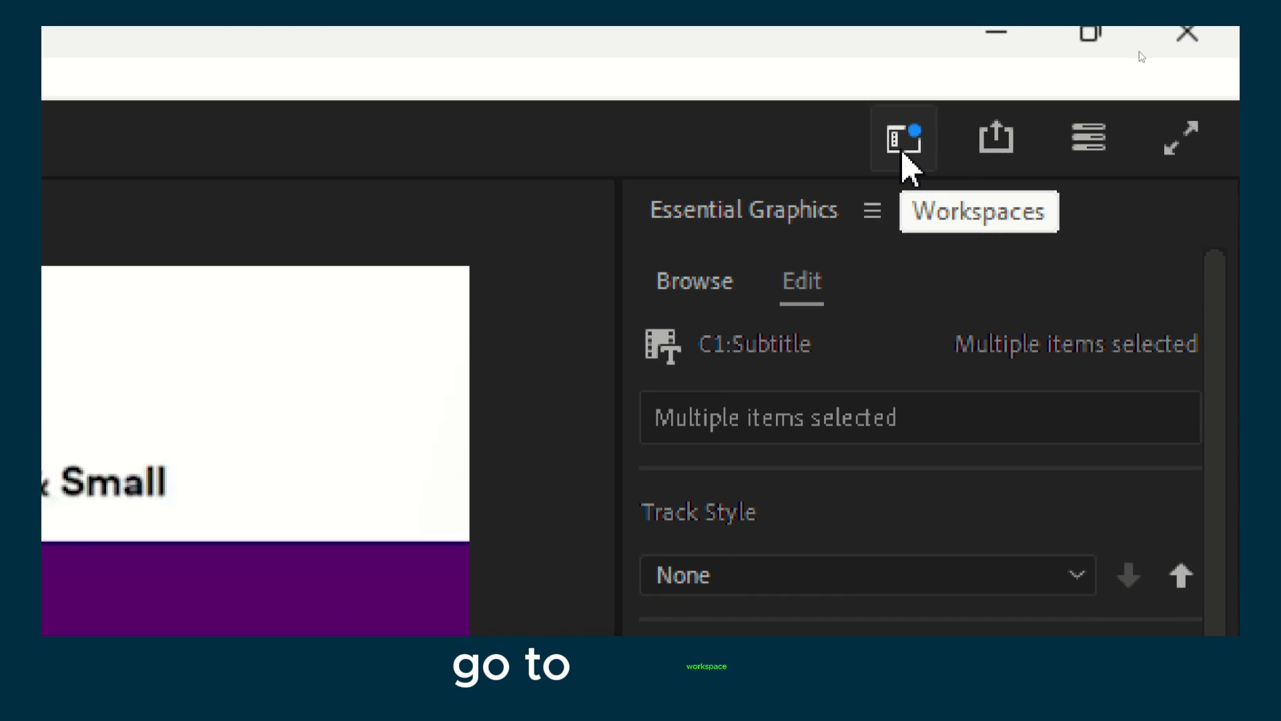
# - Choose the Captions and Graphics workspace
pyautogui.click(1121, 56)
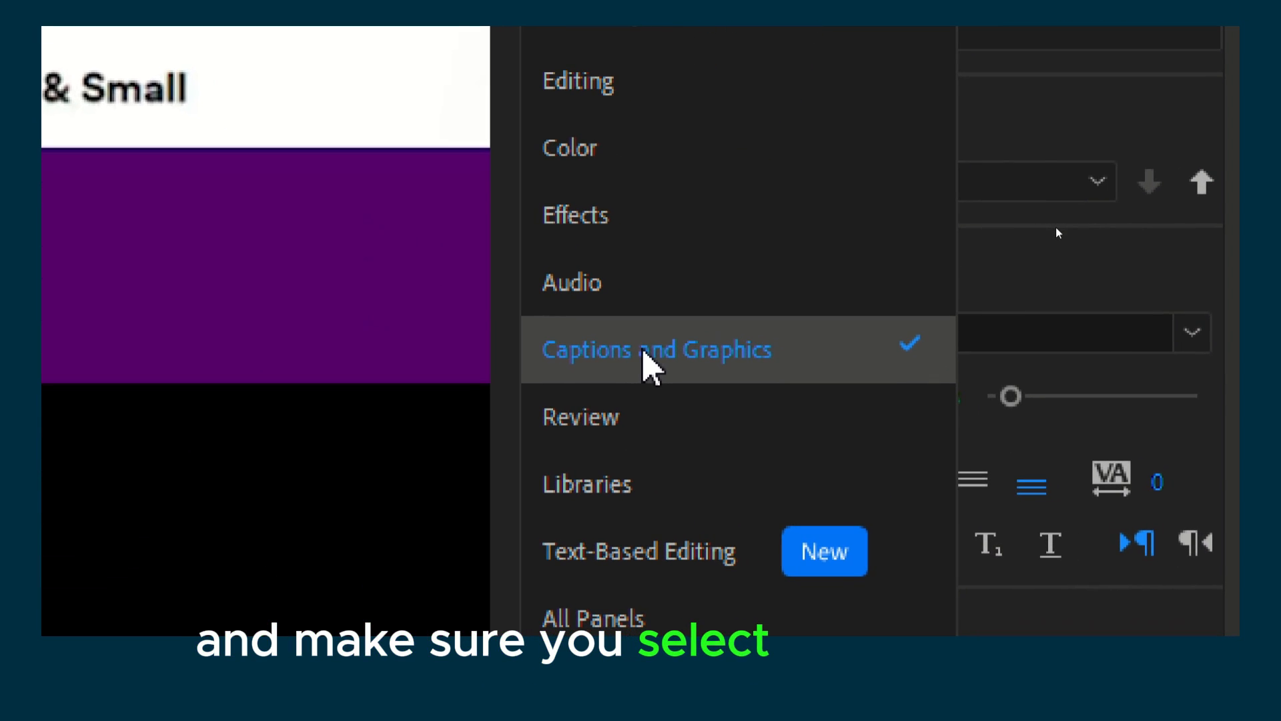
pyautogui.click(644, 360)
pyautogui.click(906, 150)
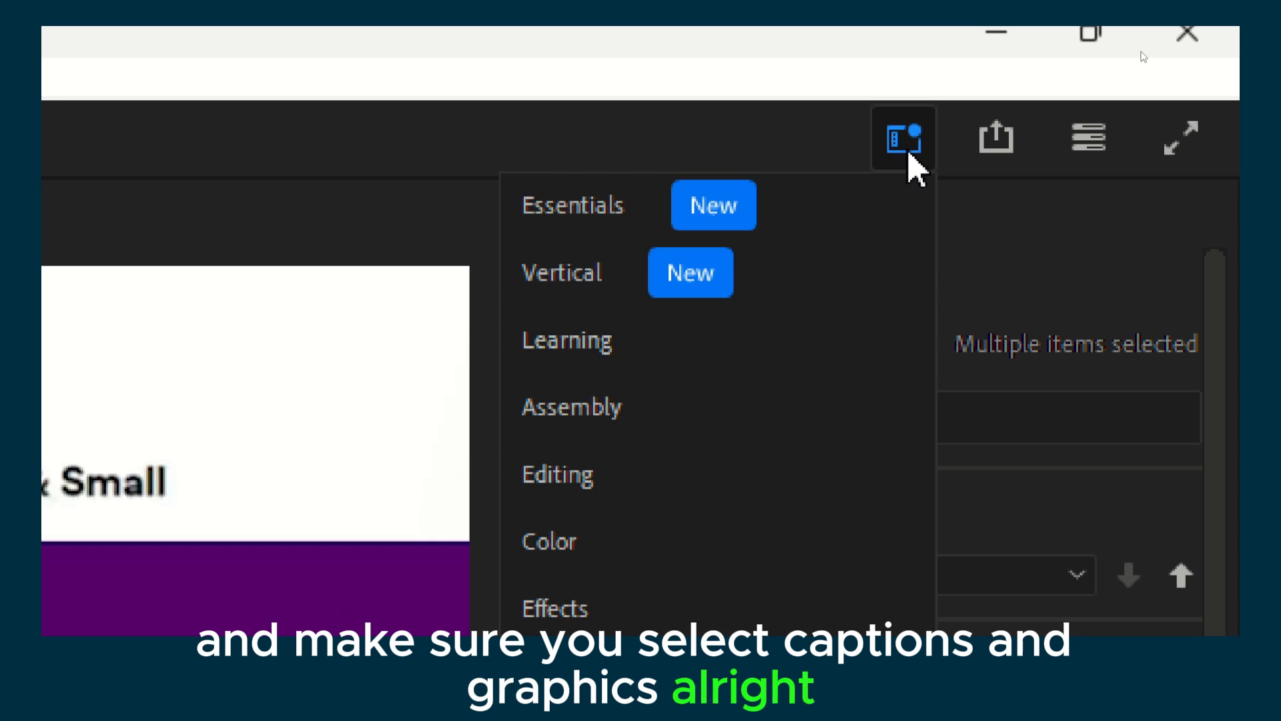
pyautogui.click(1007, 357)
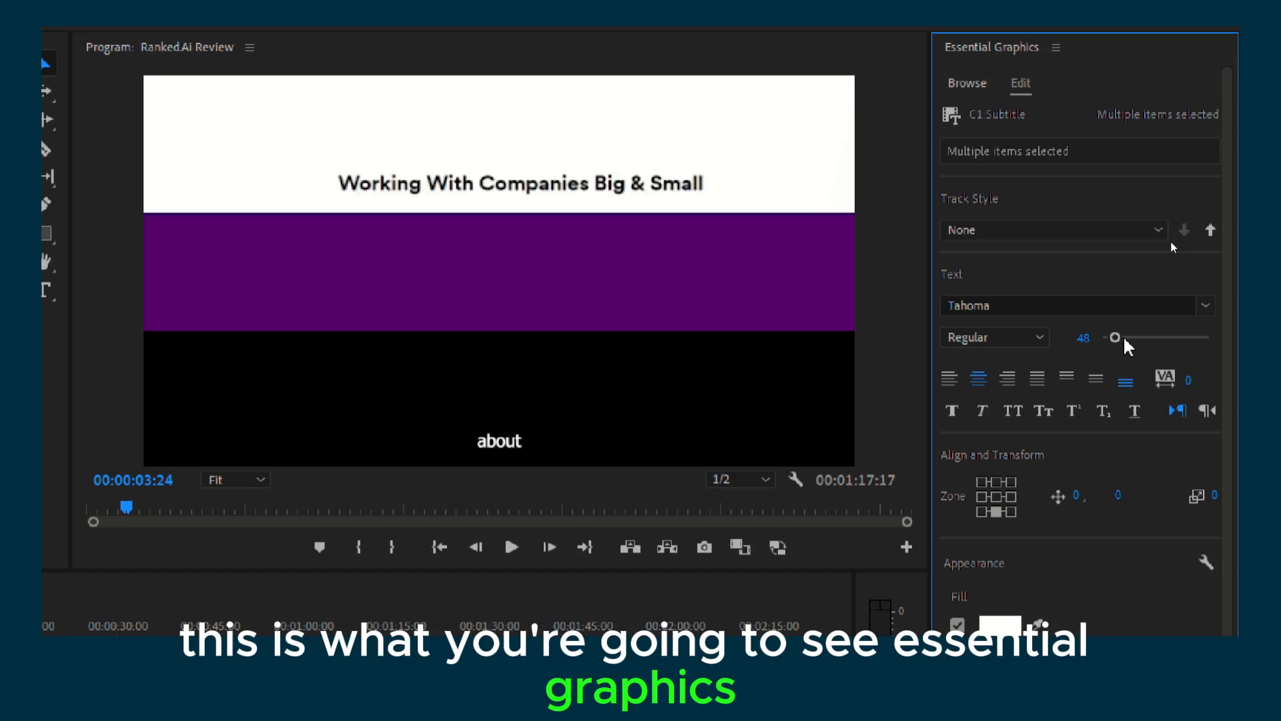
# - Find the Komika Axis font for the selected captions by filtering the fonts with "ax"
pyautogui.click(983, 305)
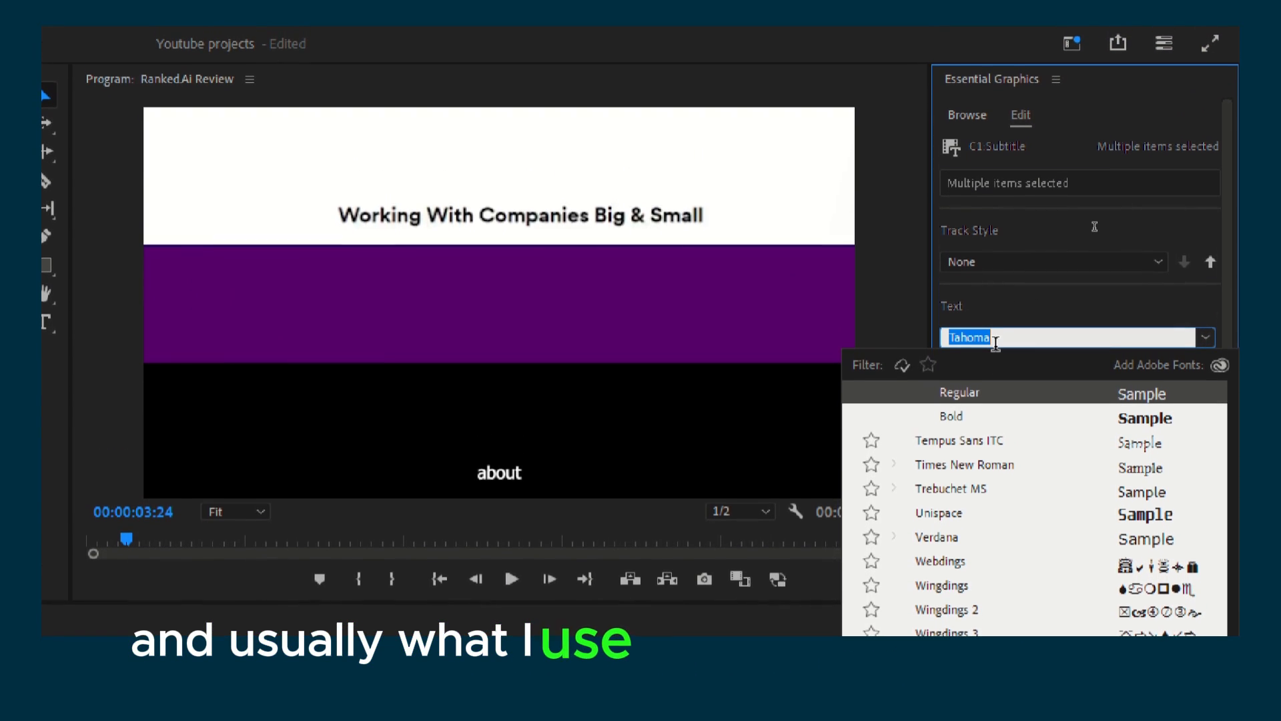
pyautogui.write('ax')
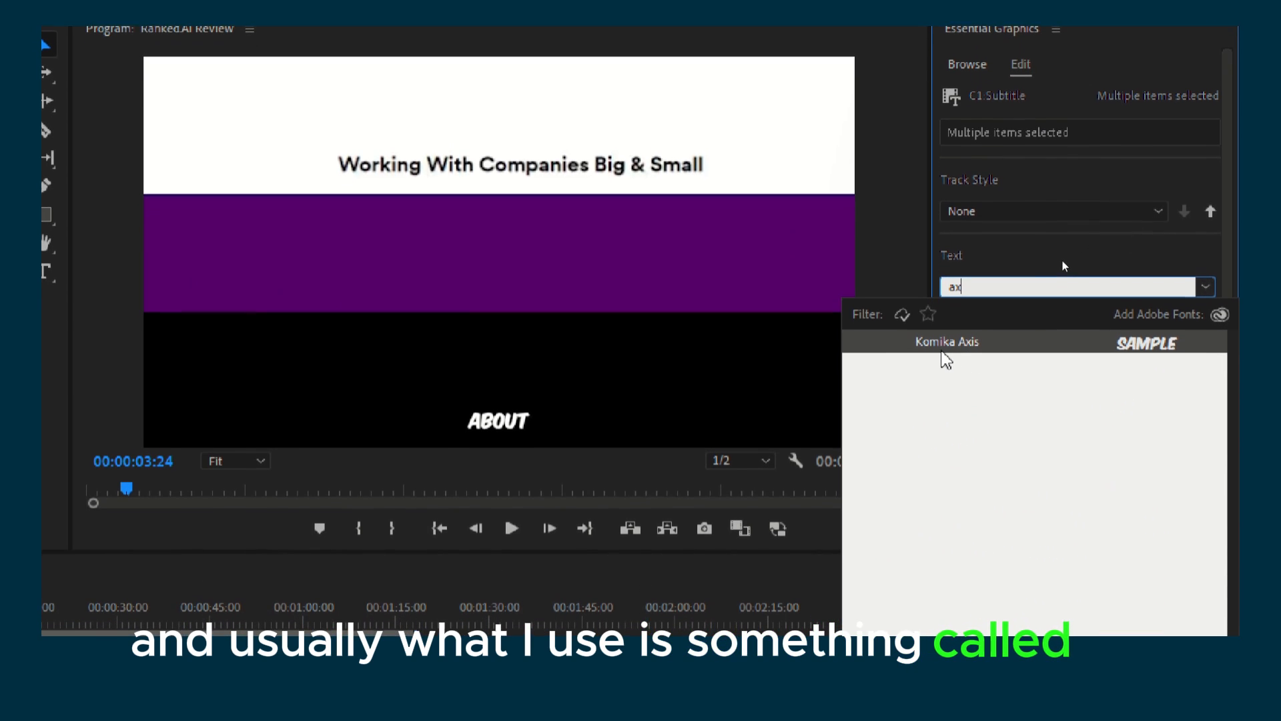